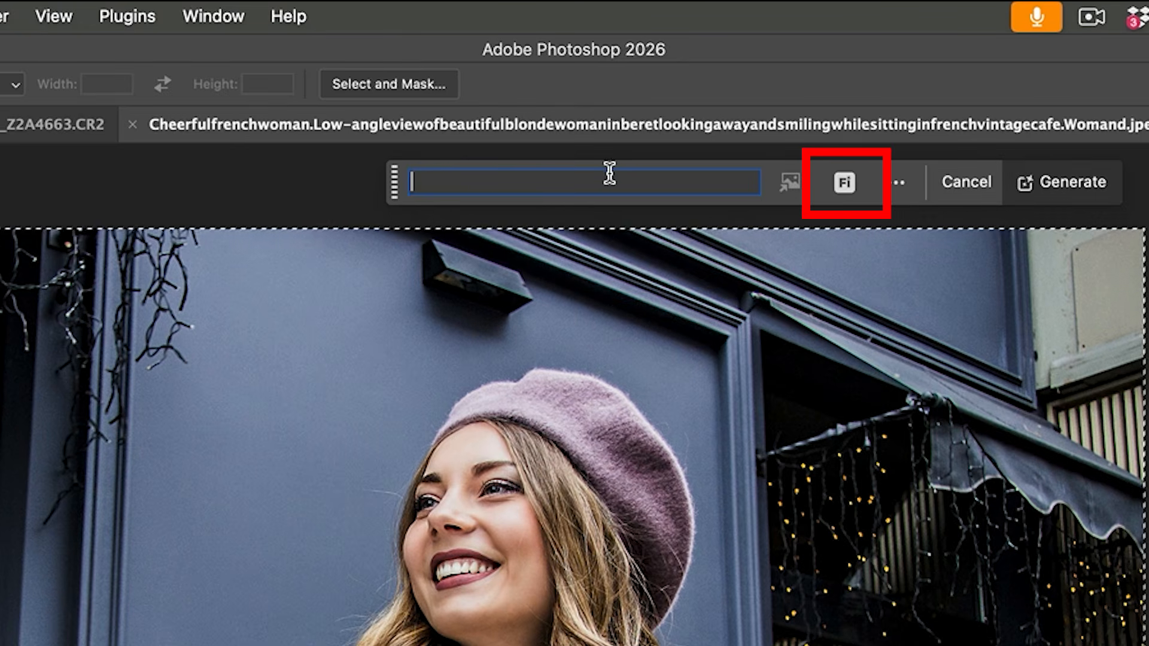
- Set the Generative Fill model to Firefly Fill & Expand, and leave the fill with the image deselected
left_click(843, 183)
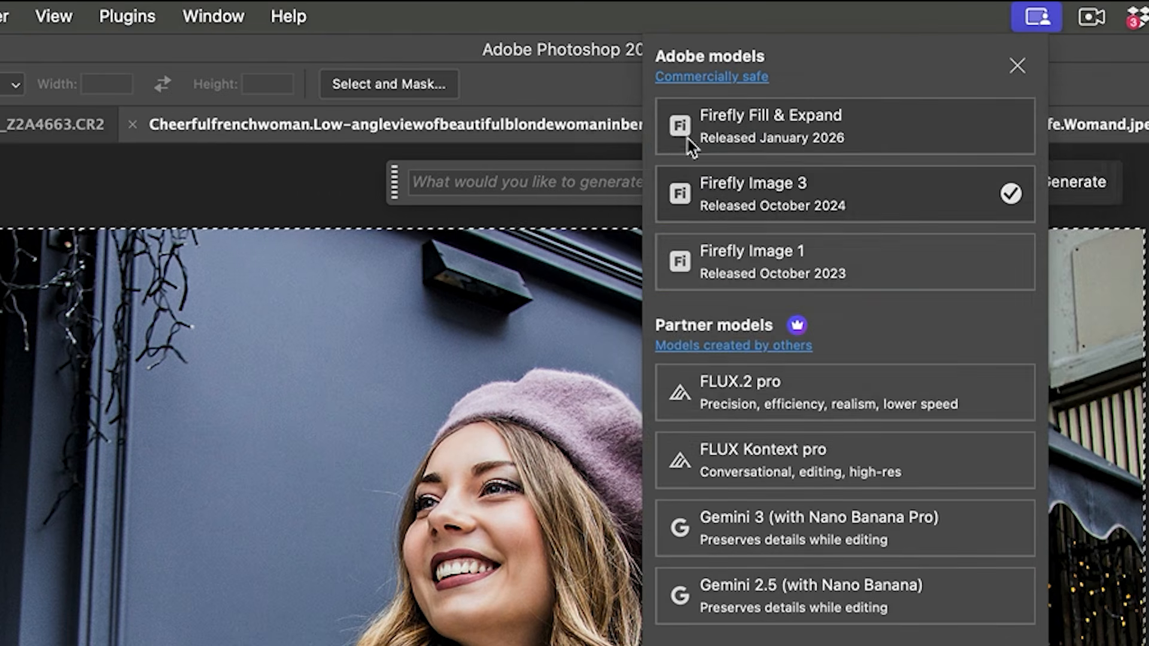
left_click(849, 129)
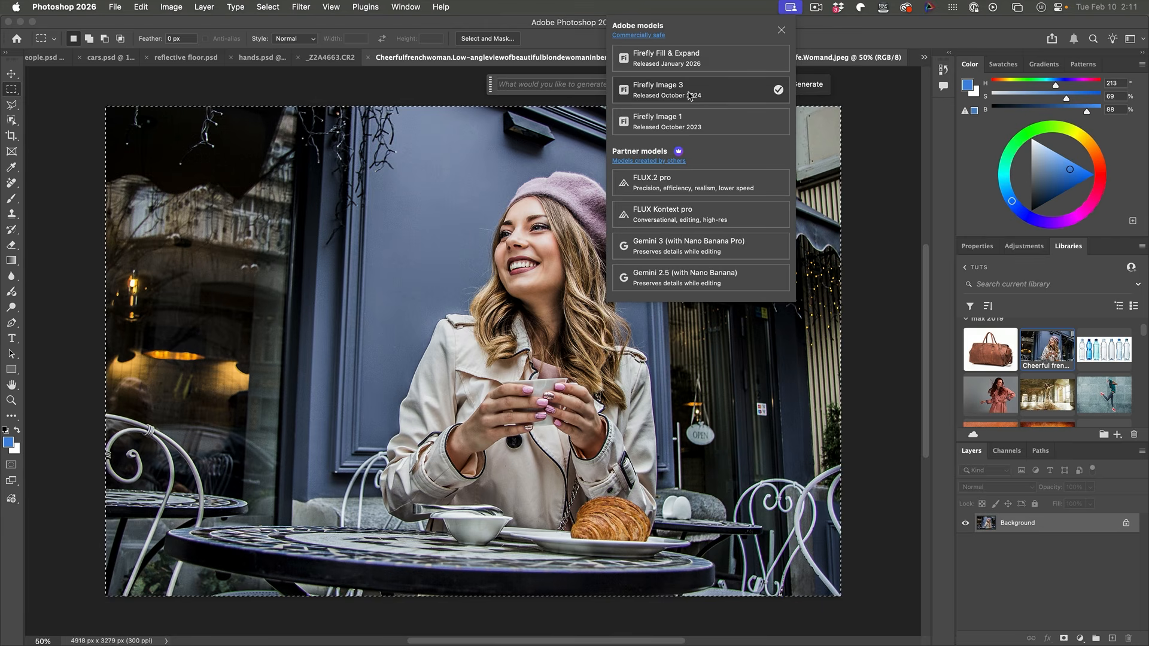
left_click(696, 65)
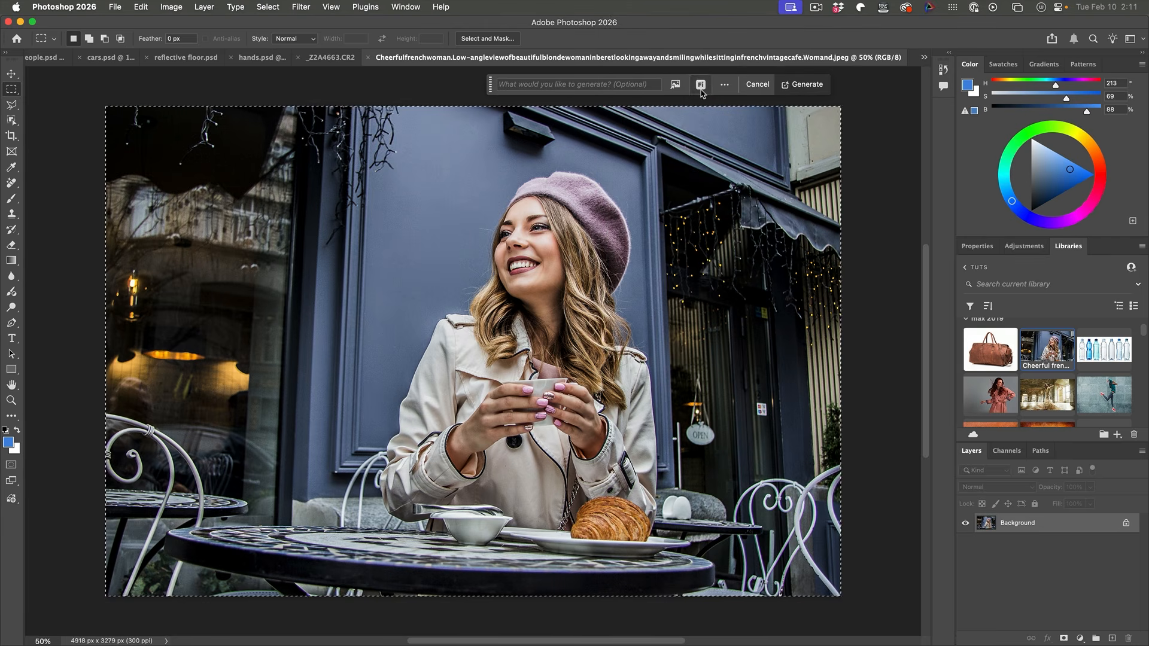
left_click(701, 90)
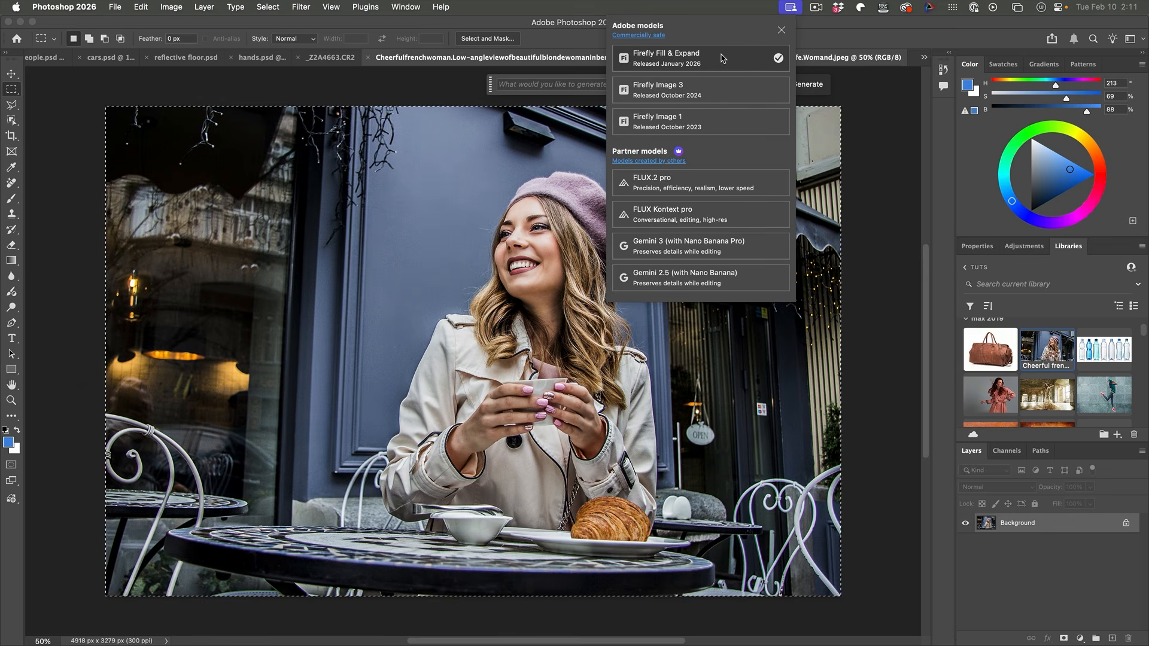
left_click(780, 30)
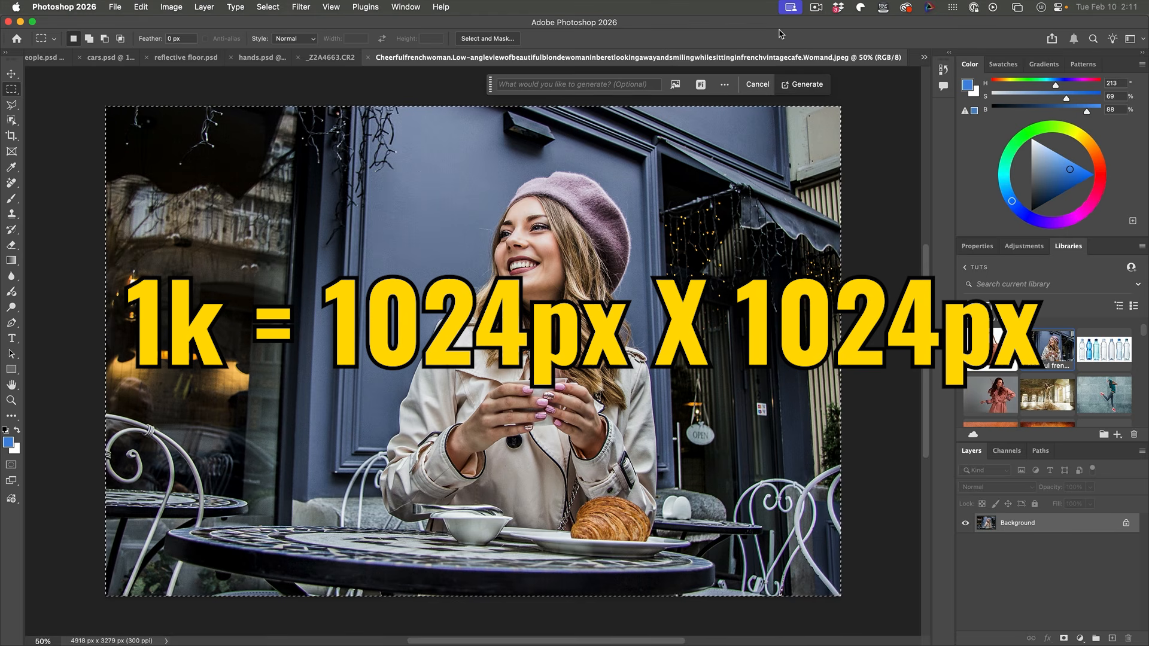
left_click(423, 98)
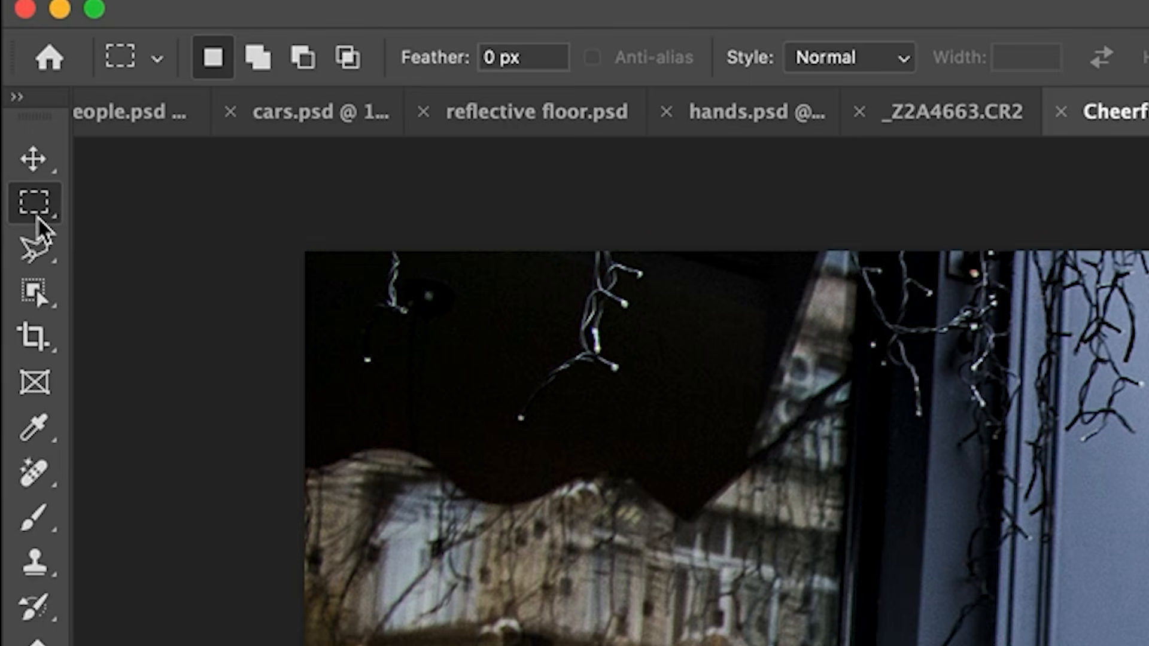
- Set the Rectangular Marquee Tool to the Fixed Size style at 1024 px wide by 1024 px high
right_click(12, 91)
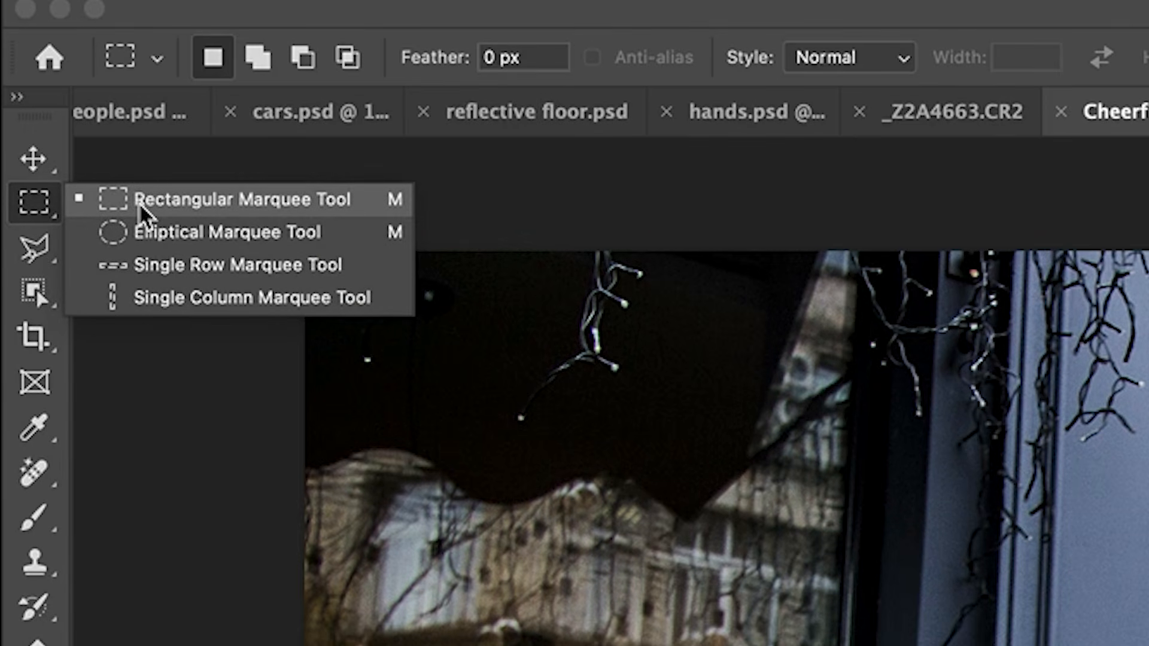
left_click(142, 203)
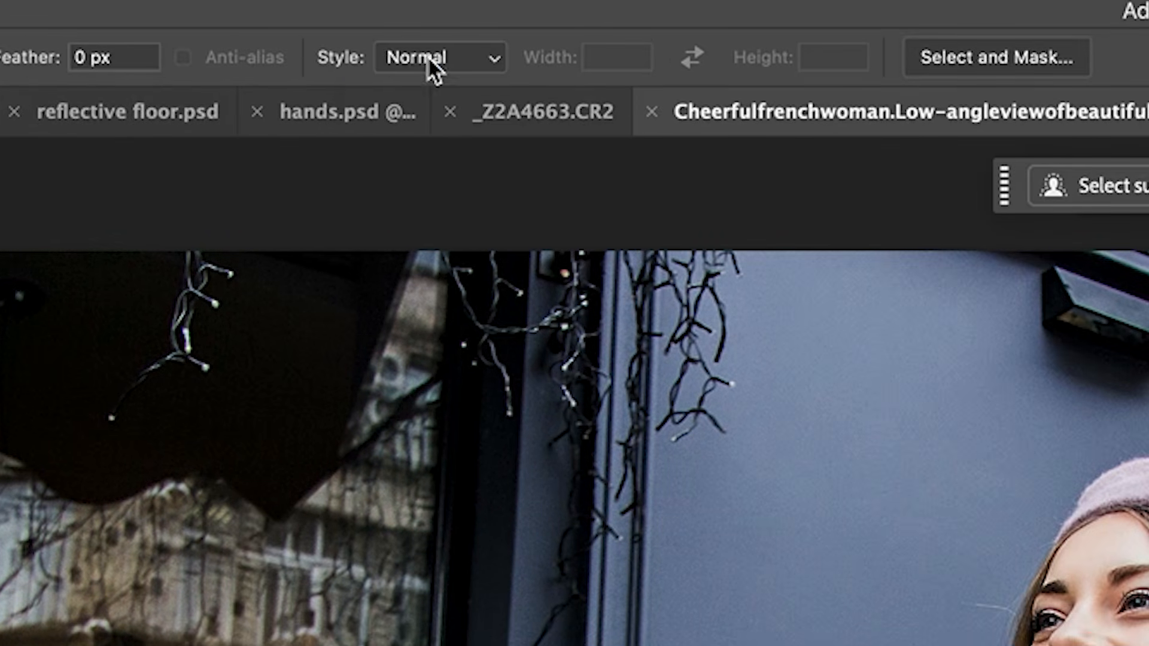
left_click(427, 56)
left_click(435, 91)
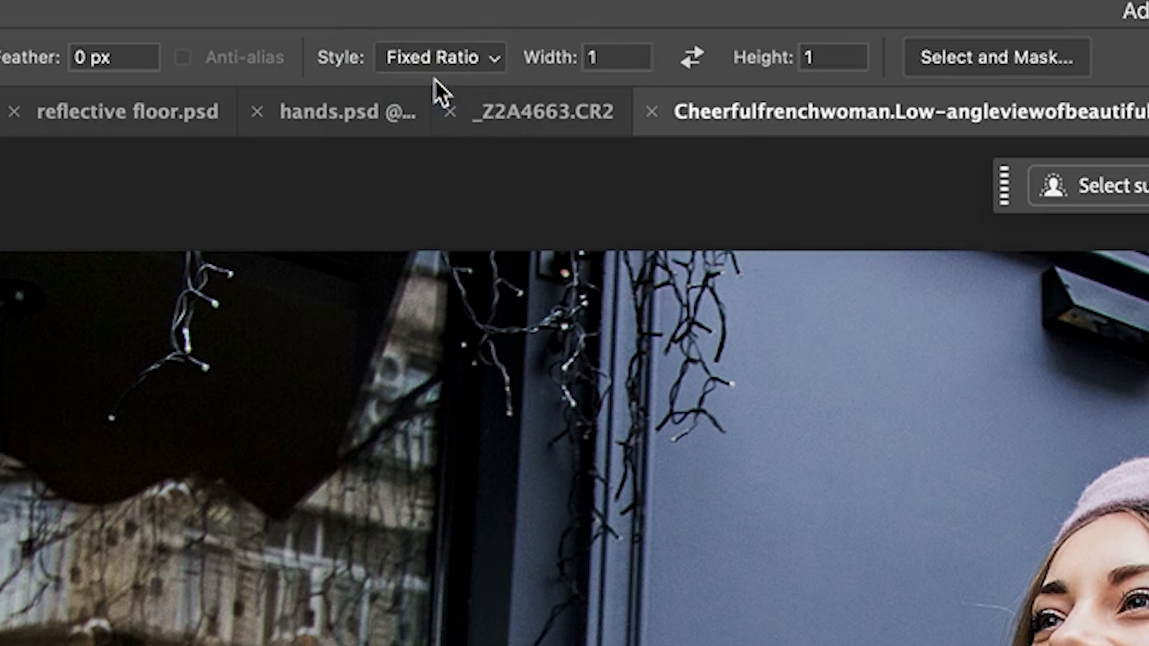
left_click(455, 60)
left_click(457, 96)
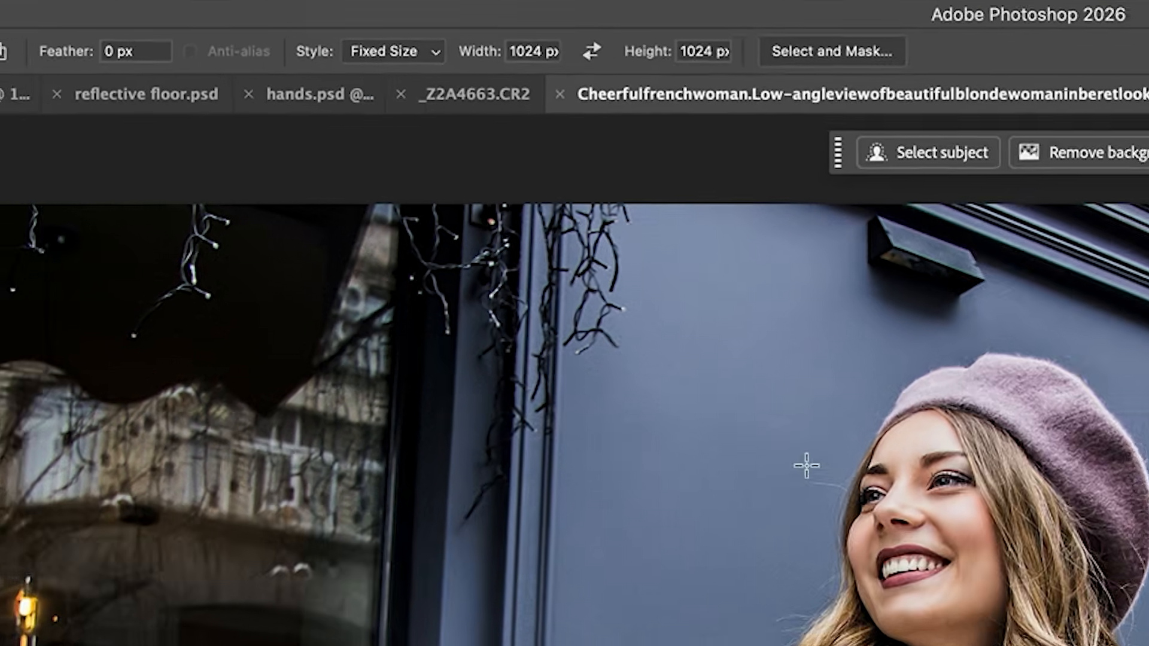
- Copy a 1024 px square around the woman's head to a new layer and hide the Background layer
left_click(955, 419)
left_click_drag(588, 225, 592, 234)
left_click_drag(477, 170, 476, 171)
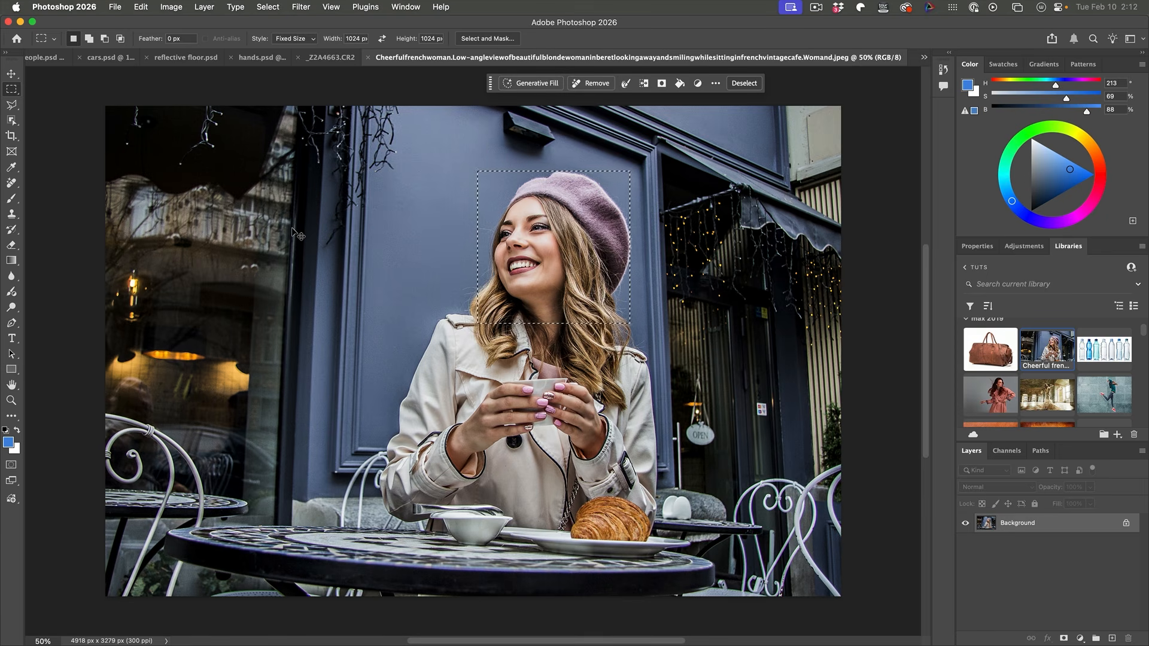
key("super+j")
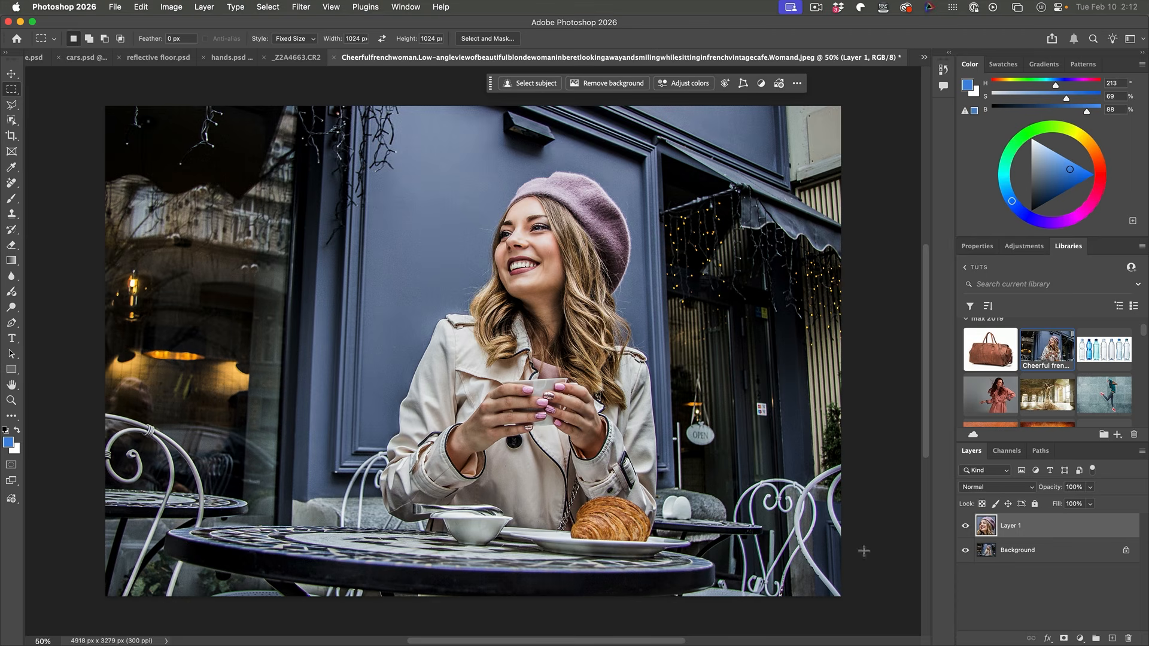
left_click(966, 551)
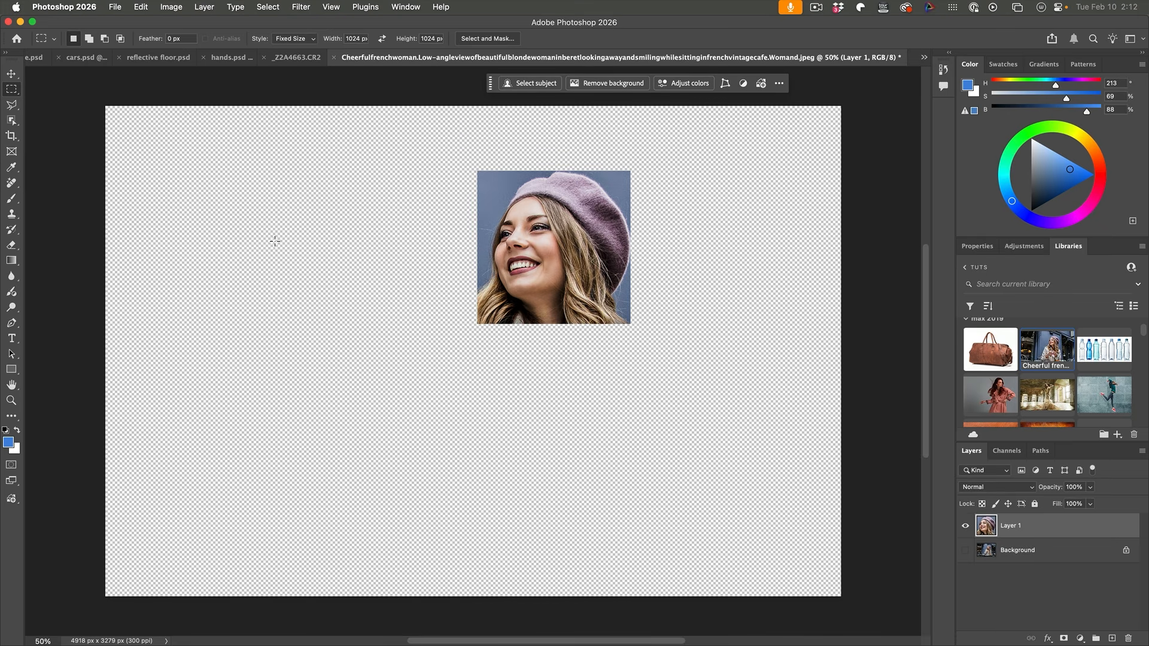
- Move the copied head square to the canvas's upper-left corner and scale it to about 320%, filling the canvas height
left_click(10, 73)
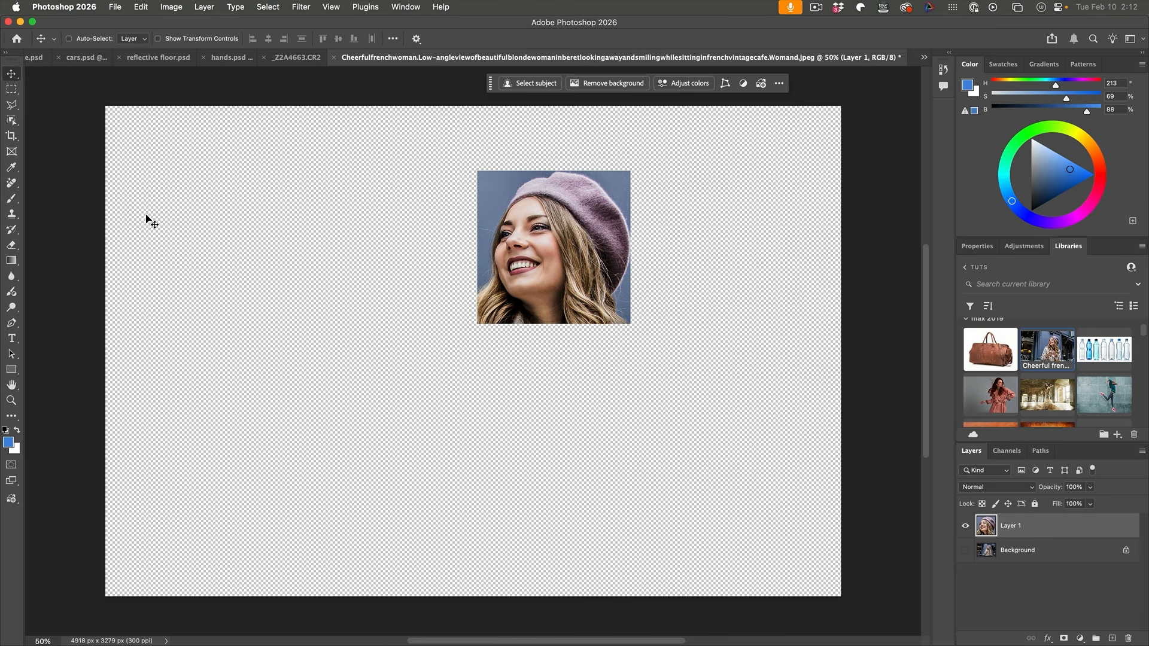
key("super+t")
left_click_drag(572, 235, 201, 171)
left_click_drag(260, 262, 607, 585)
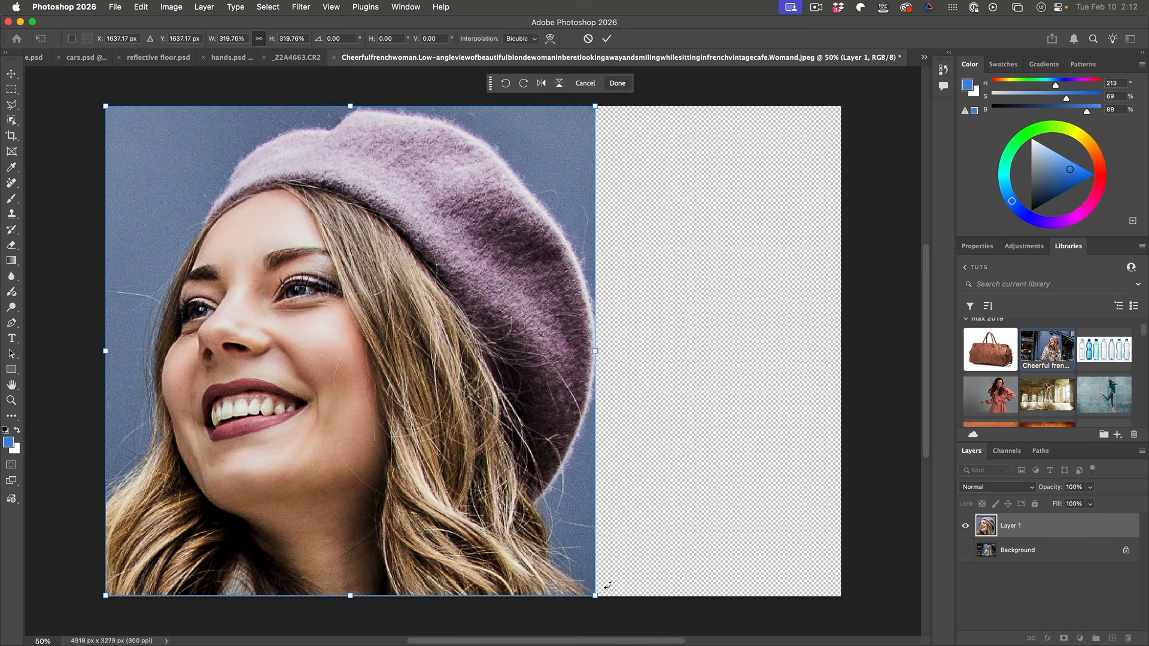
key("Return")
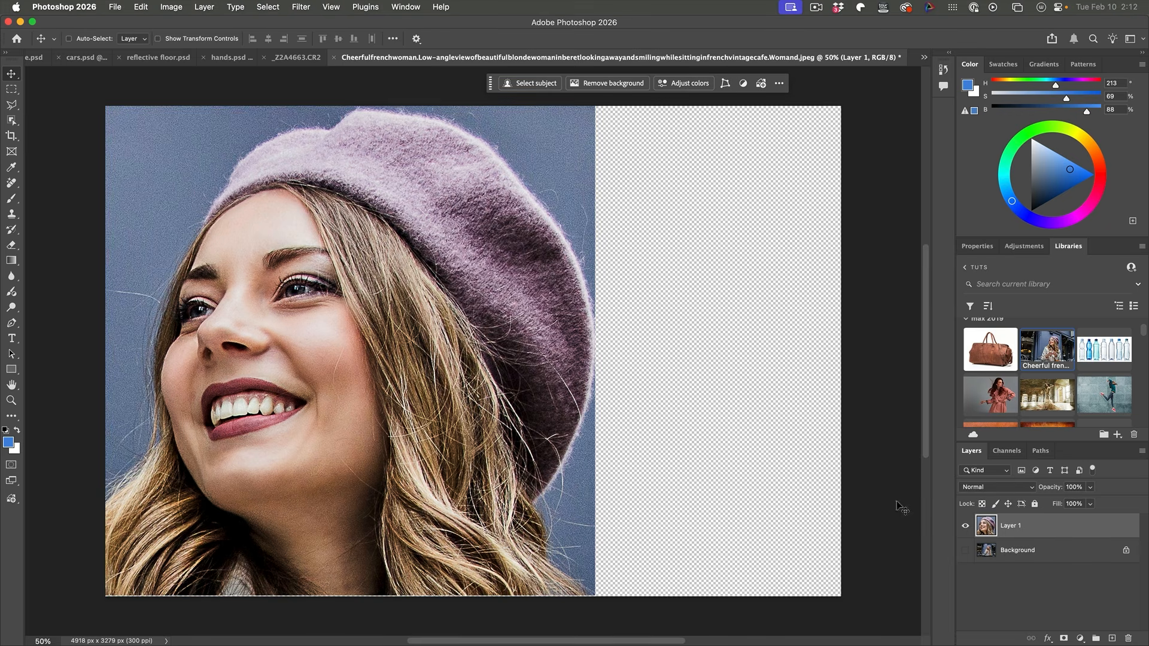
- Show the Background layer, compare it with the enlarged head layer, and leave the head layer hidden
left_click(965, 550)
left_click(965, 526)
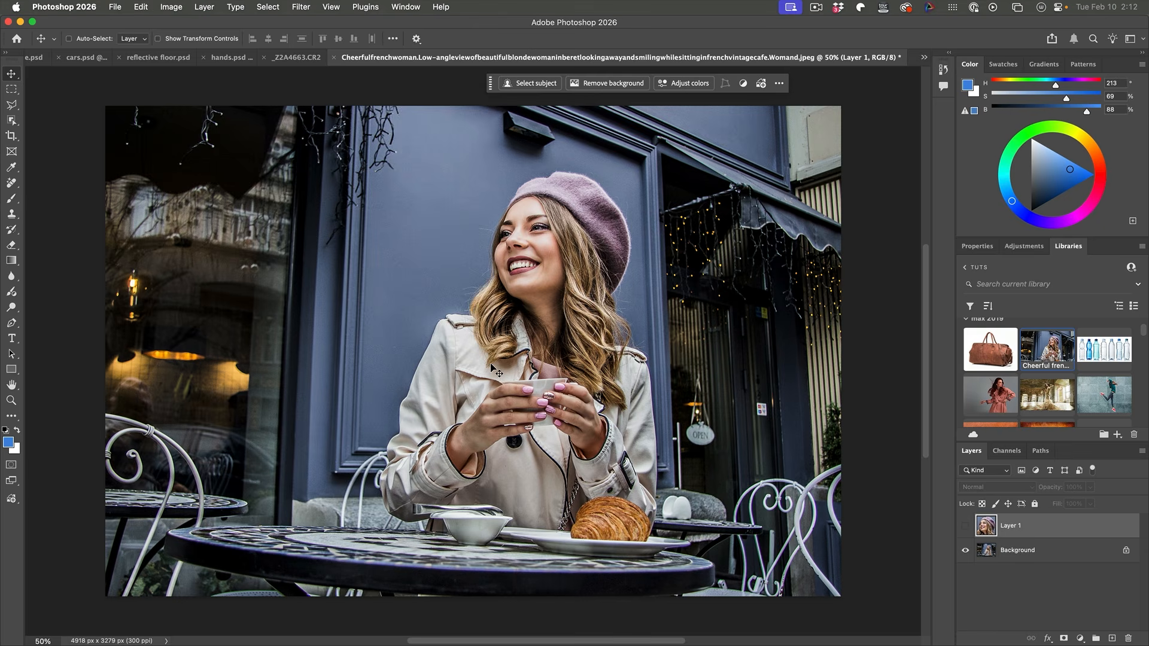
key("super+comma")
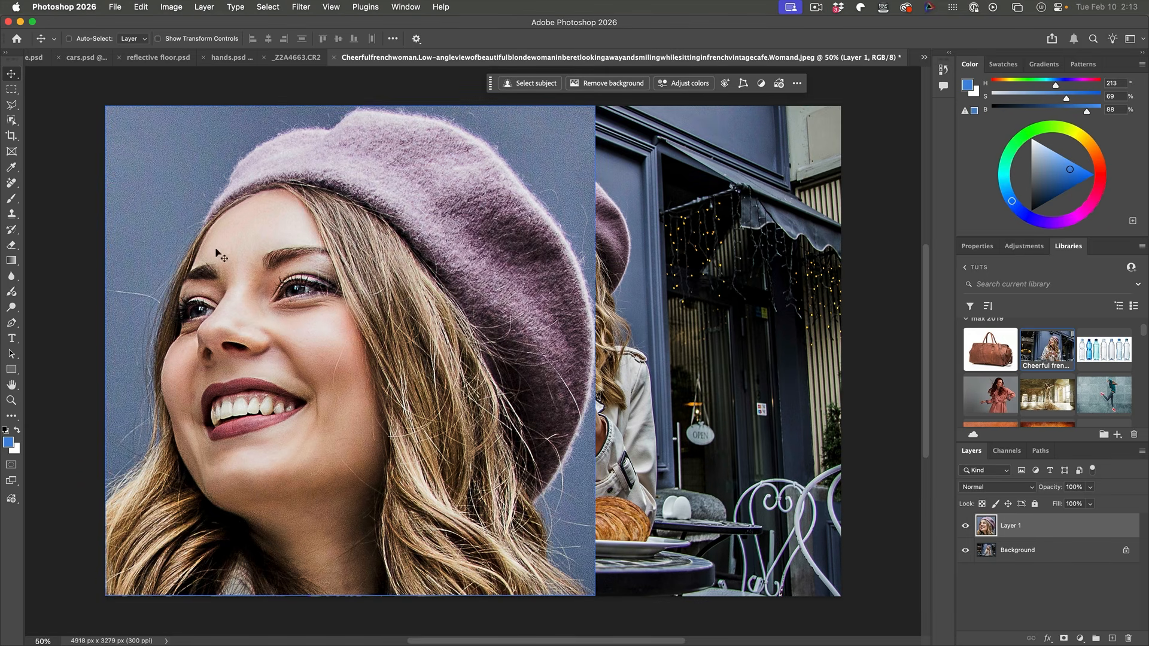
left_click(965, 527)
- Place the 1024 px square selection over the awning at the photo's upper right, and over the window at the left
left_click(12, 89)
left_click_drag(493, 195, 678, 109)
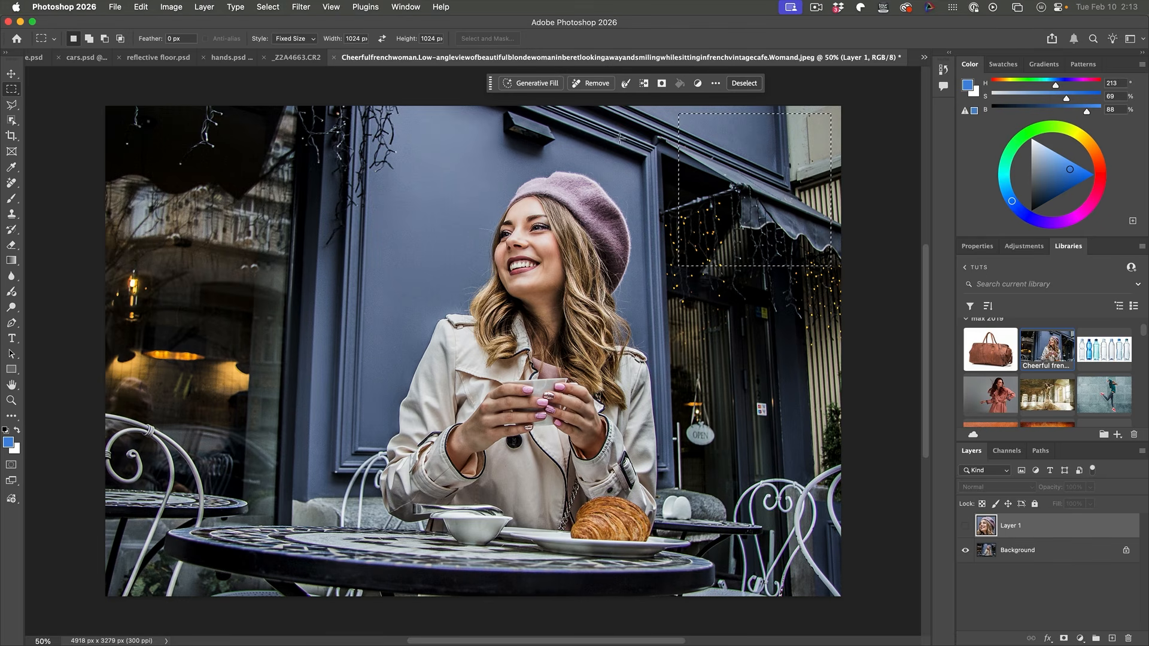
left_click_drag(753, 200, 735, 209)
left_click_drag(204, 211, 125, 164)
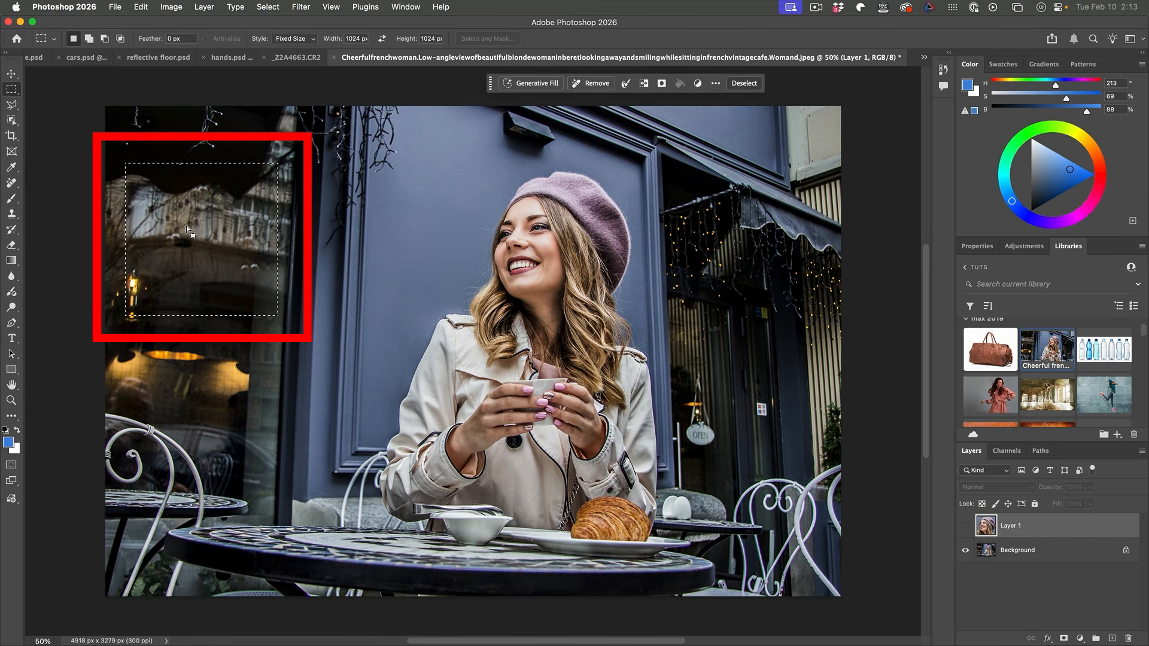
- Set the marquee style to Normal, draw a wide selection across the photo's upper part and a smaller one over the window, and deselect
left_click(301, 39)
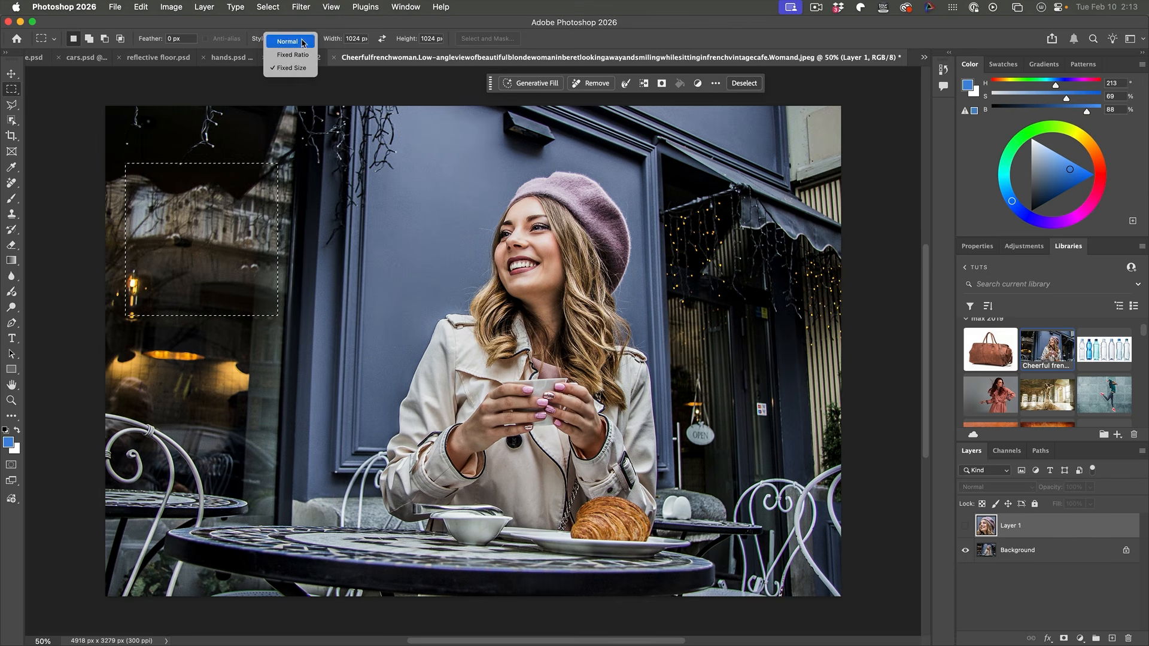
left_click(288, 41)
left_click_drag(115, 118, 831, 306)
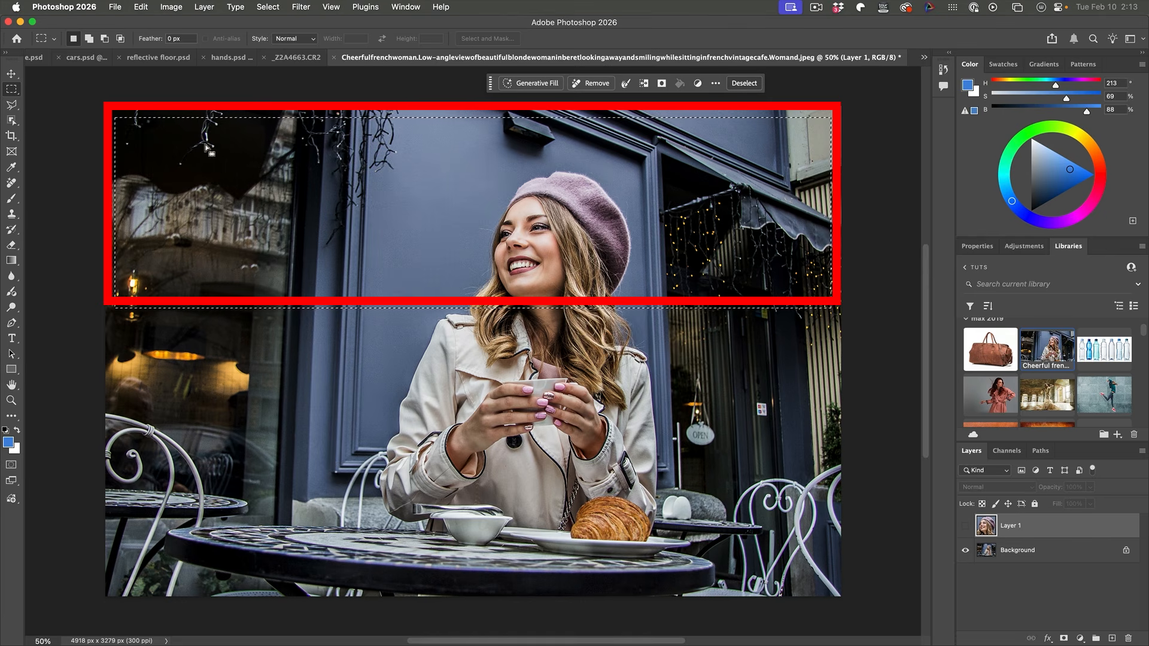
mouse_move(130, 142)
left_mouse_down()
mouse_move(251, 179)
mouse_move(302, 303)
left_mouse_up()
left_click(807, 204)
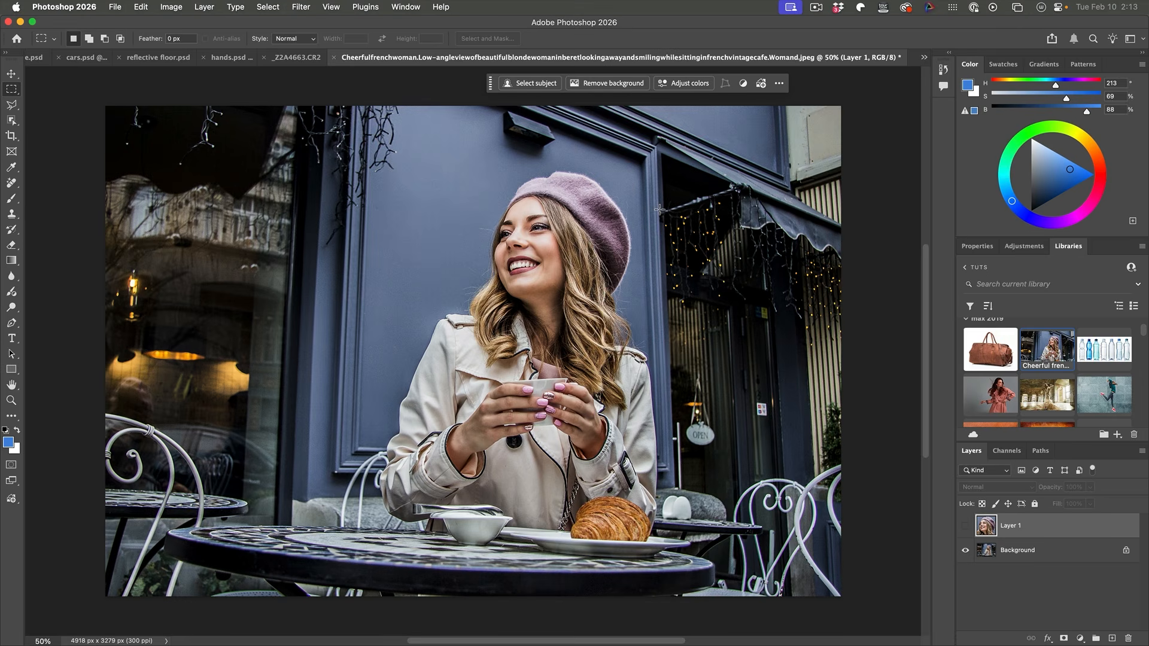
- Set the marquee style to Fixed Size at 2048 px wide by 2048 px high
left_click(296, 39)
left_click(293, 64)
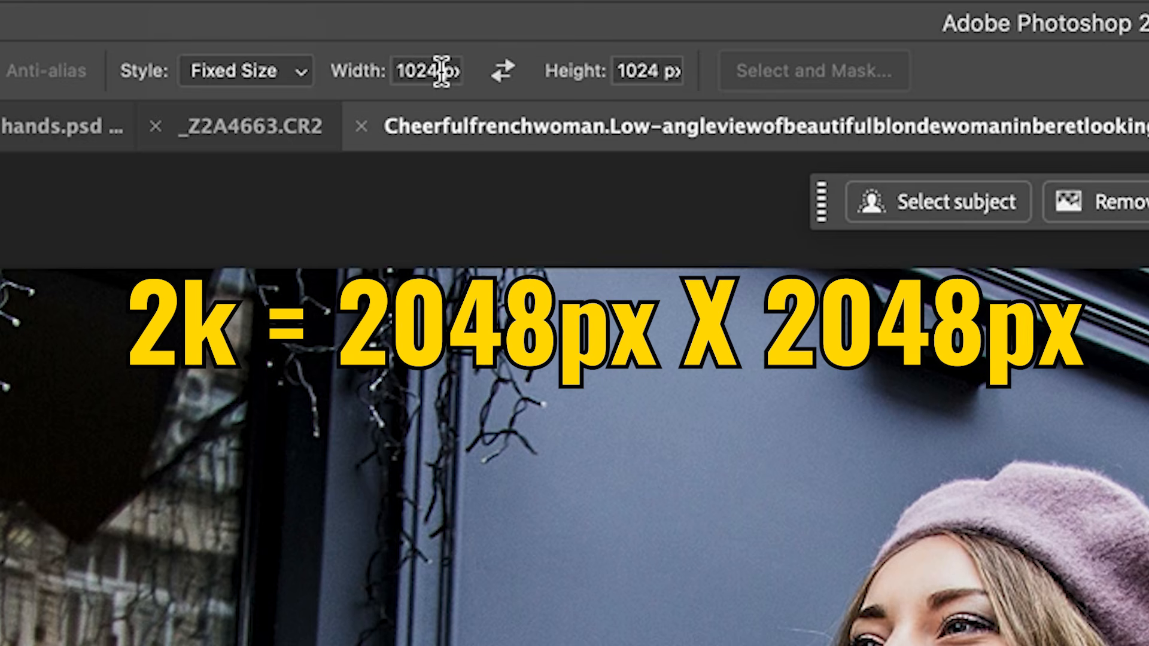
left_click_drag(438, 71, 364, 71)
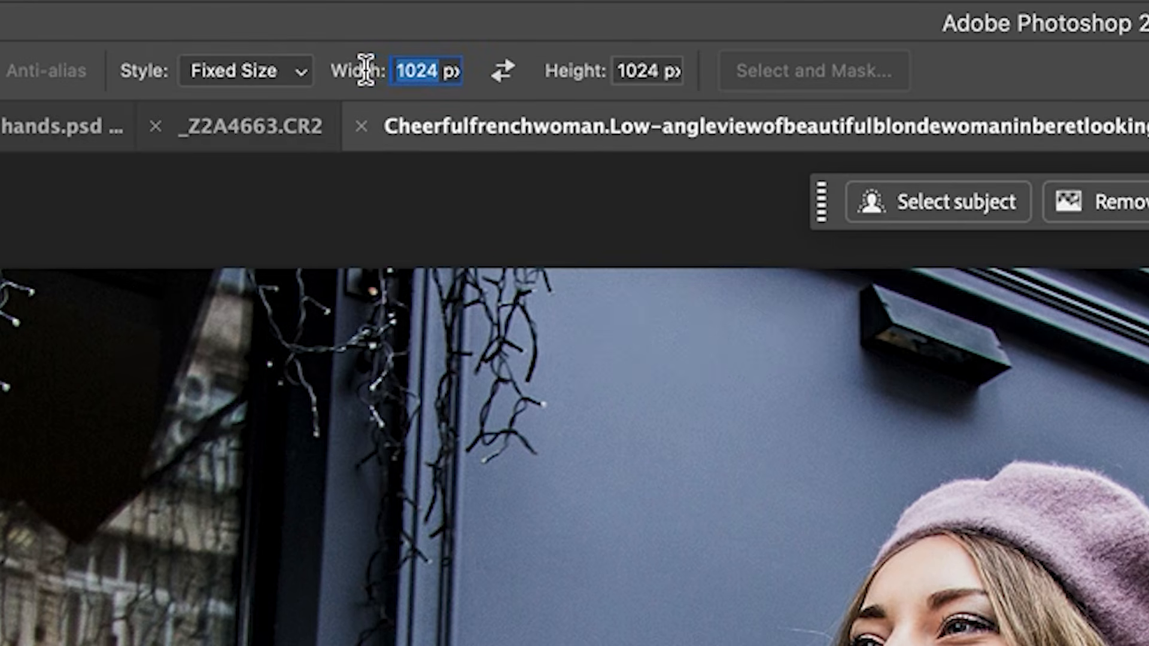
type("2048")
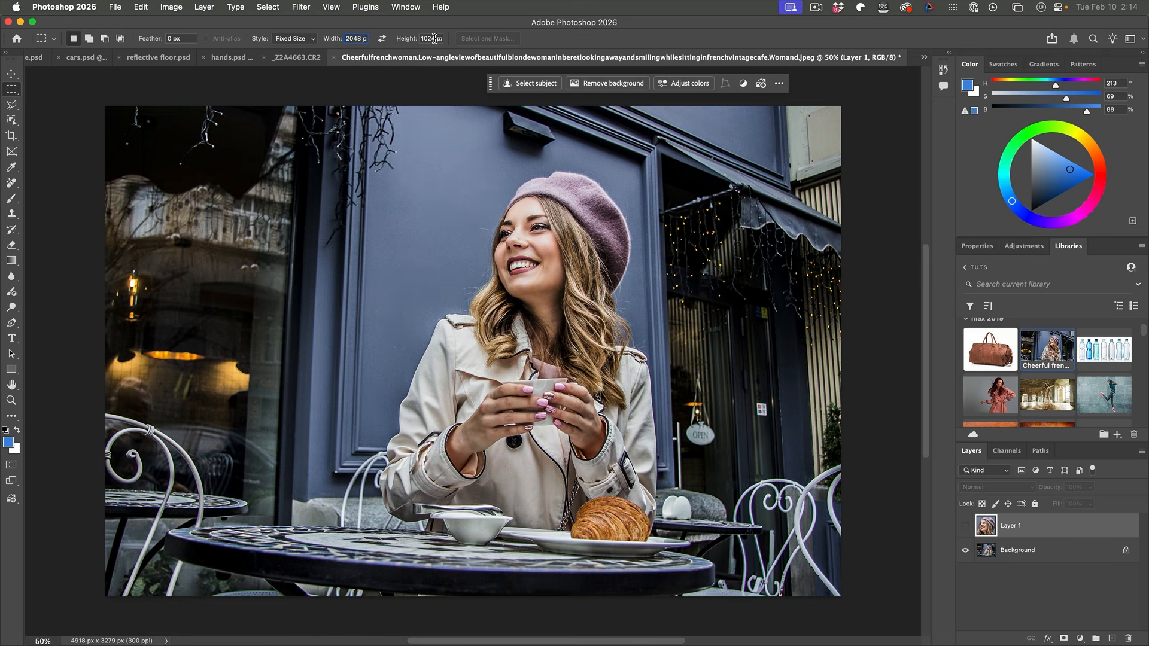
double_click(434, 38)
type("2048")
- Copy a 2048 px square around the woman's upper body to a new layer and hide the Background layer
mouse_move(389, 139)
left_mouse_down()
mouse_move(374, 138)
mouse_move(389, 137)
left_mouse_up()
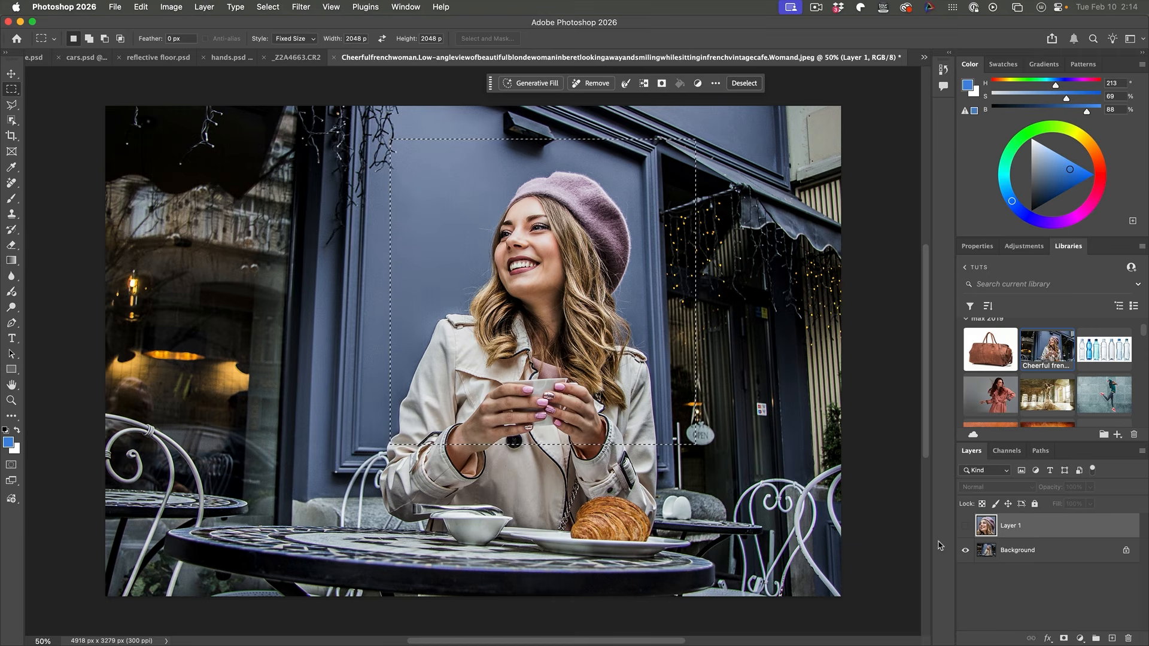
key("super+j")
left_click(965, 550, "alt")
- Move the 2048 px copy to the canvas's left edge and scale it to about 163%, covering the canvas height
key("v")
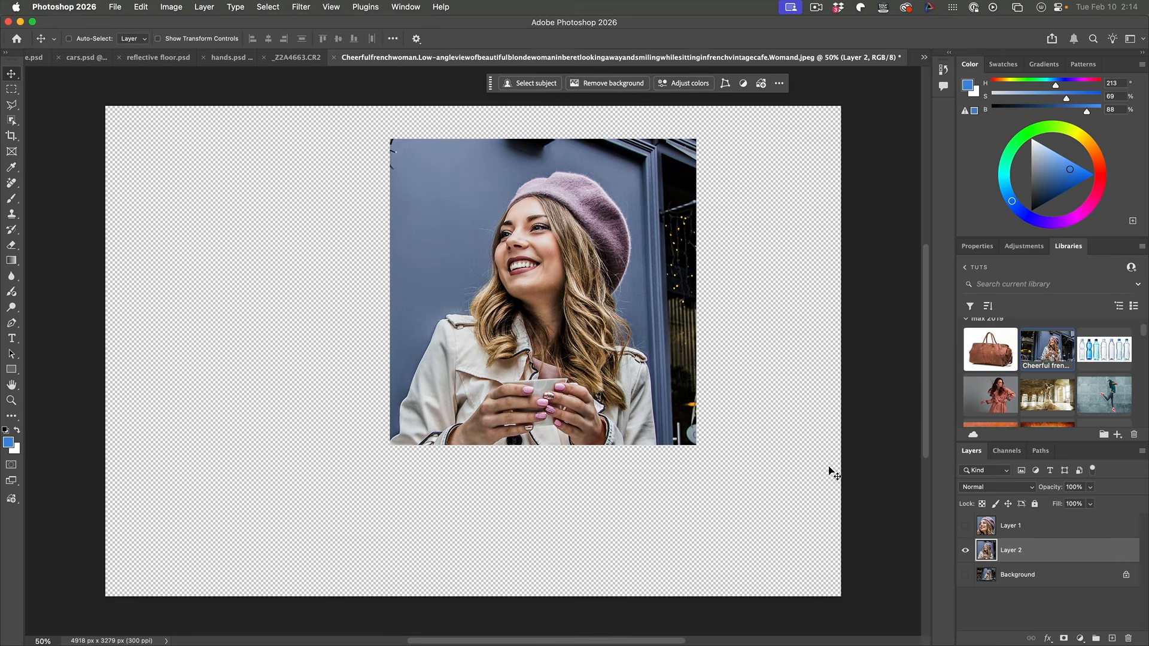
left_click_drag(619, 311, 337, 279)
key("super+t")
left_click_drag(416, 403, 592, 609)
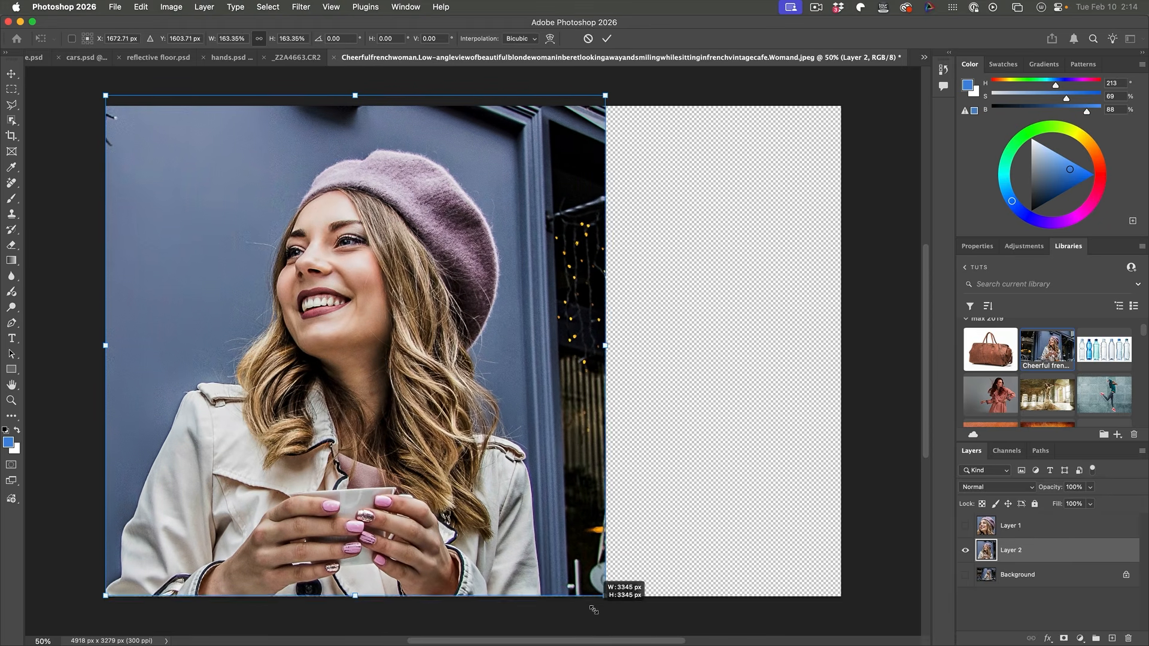
key("Return")
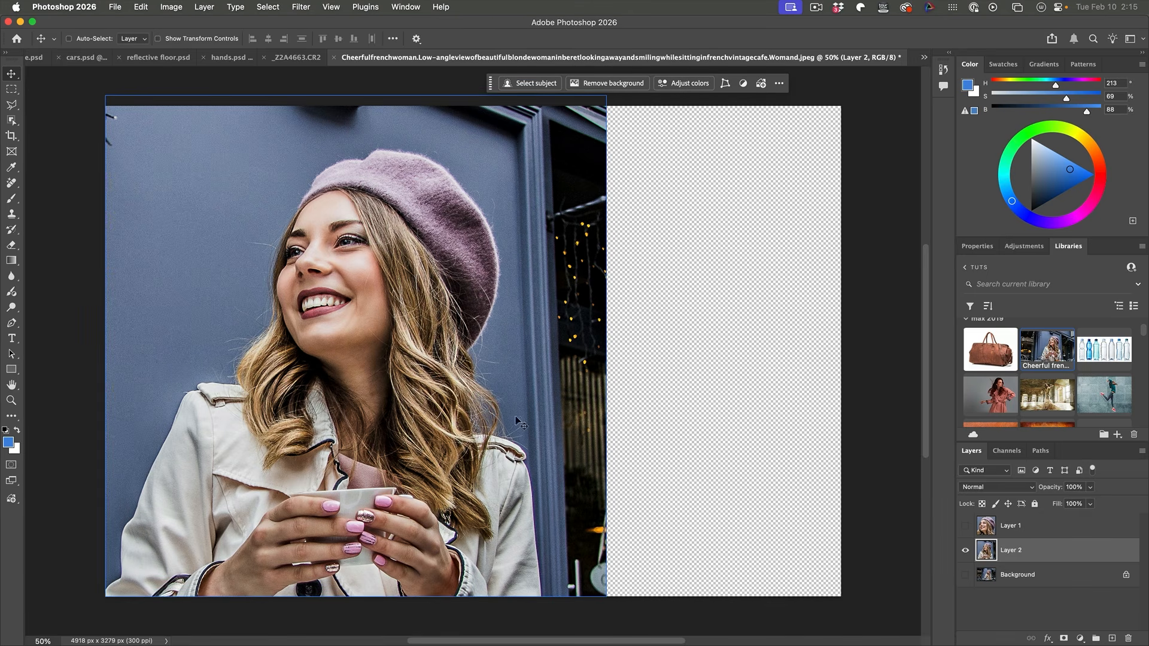
- Show Layer 1 and move it to the right to compare it with the 2048 px copy
left_click(965, 526)
left_click(986, 526)
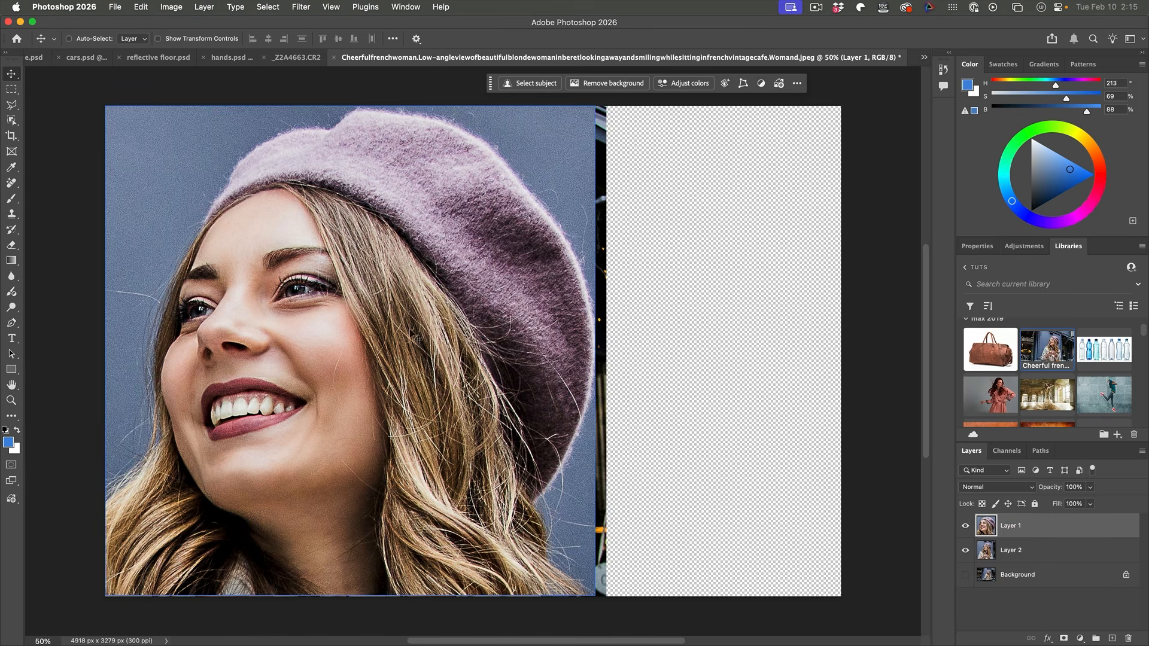
left_click_drag(311, 341, 679, 332)
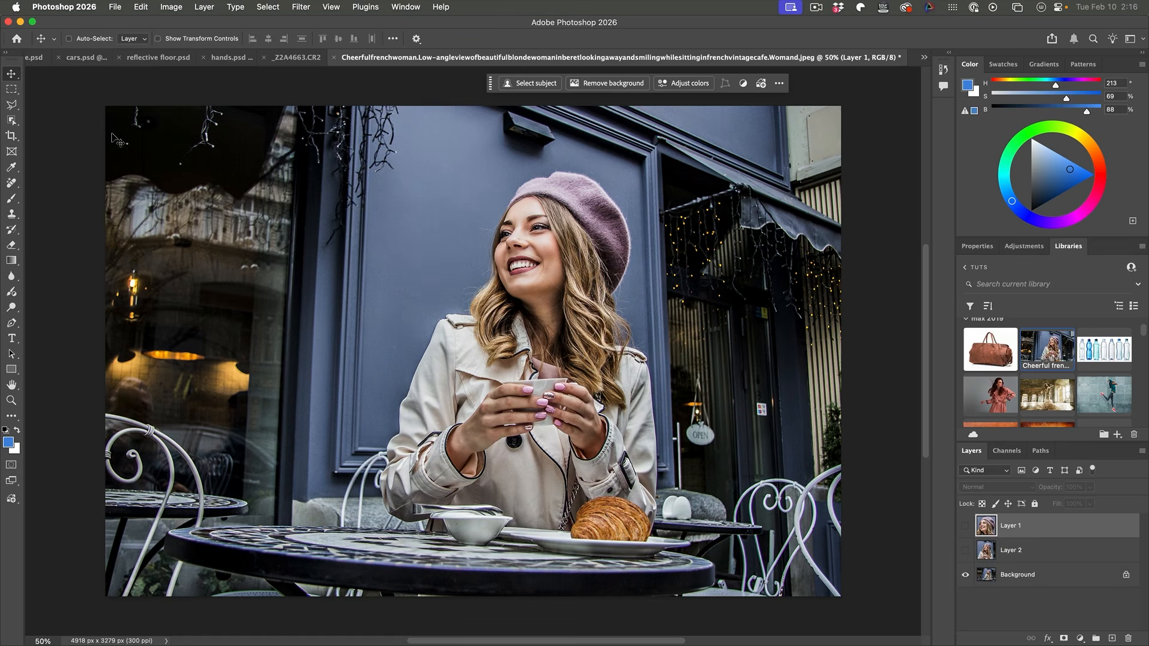
- Extend the café photo upward to about 4395 px high with the crop fill set to Generative Expand and no prompt, and inspect the seam
left_click(10, 135)
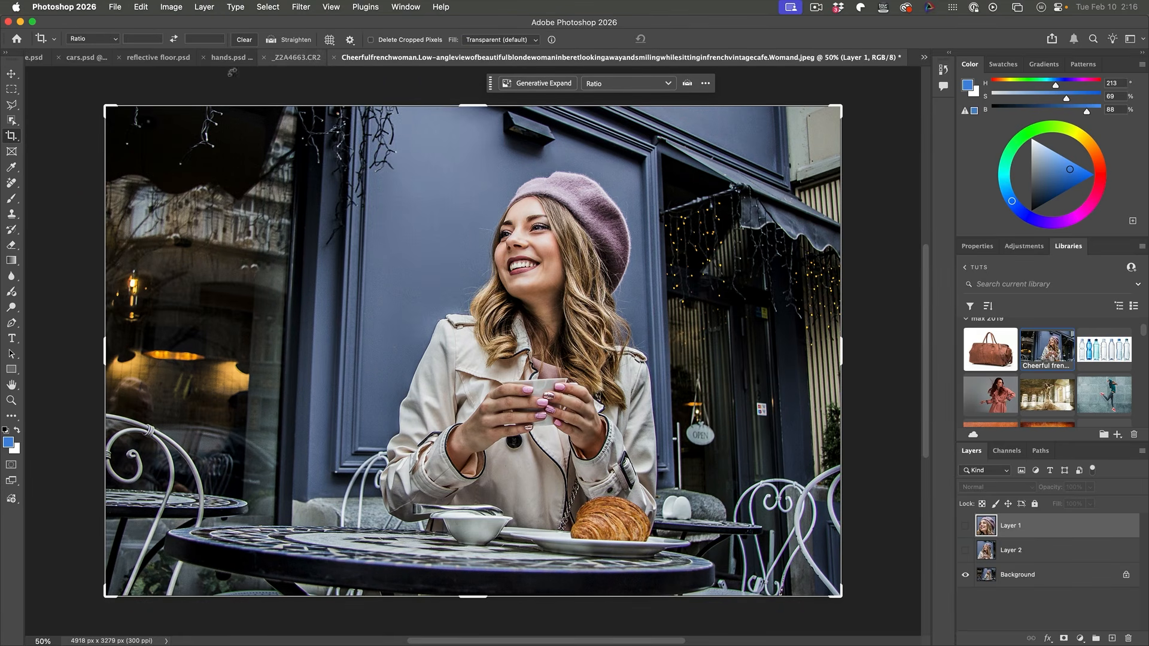
left_click(509, 41)
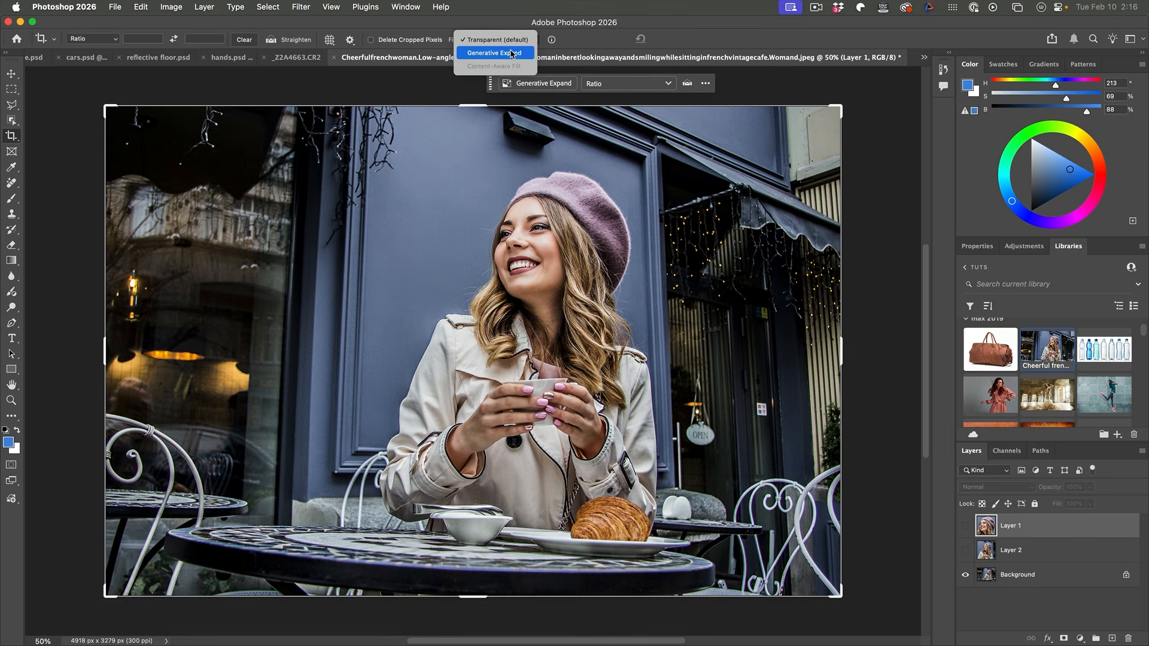
left_click(512, 53)
left_click_drag(472, 106, 481, 84)
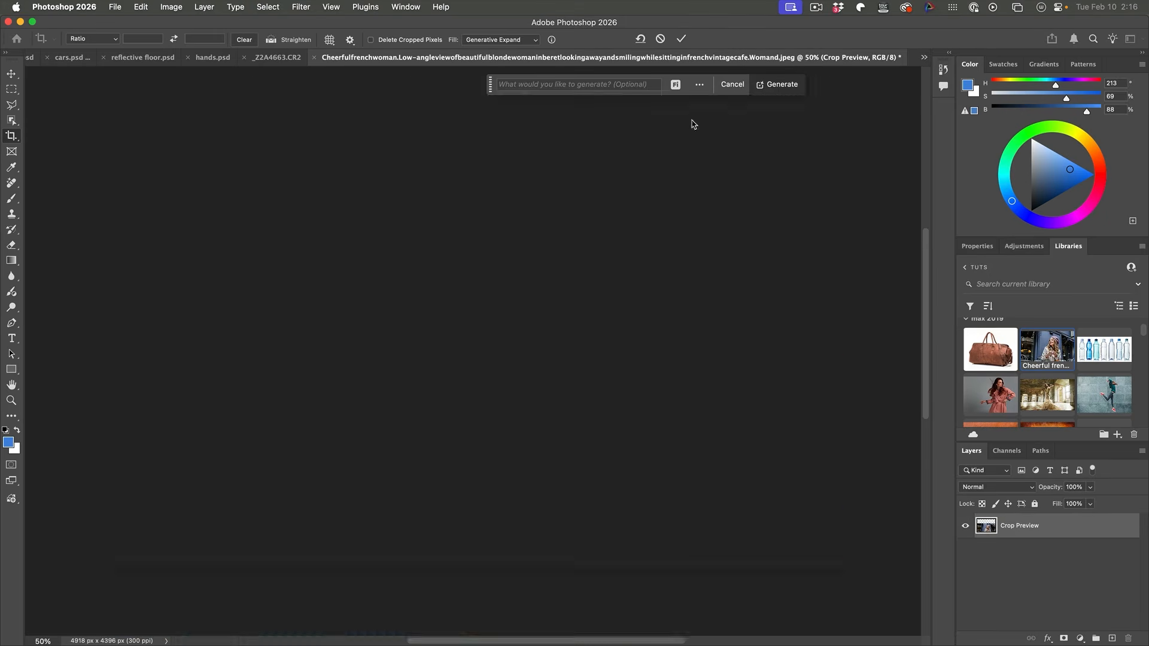
key("Return")
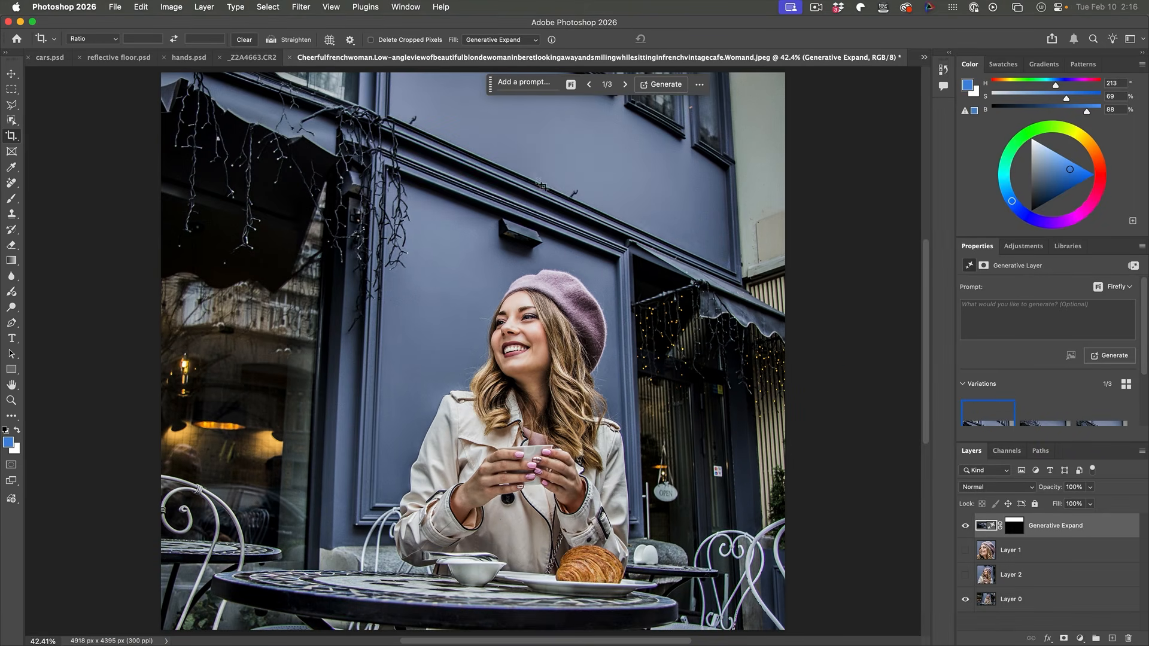
scroll(513, 198, "up", 5)
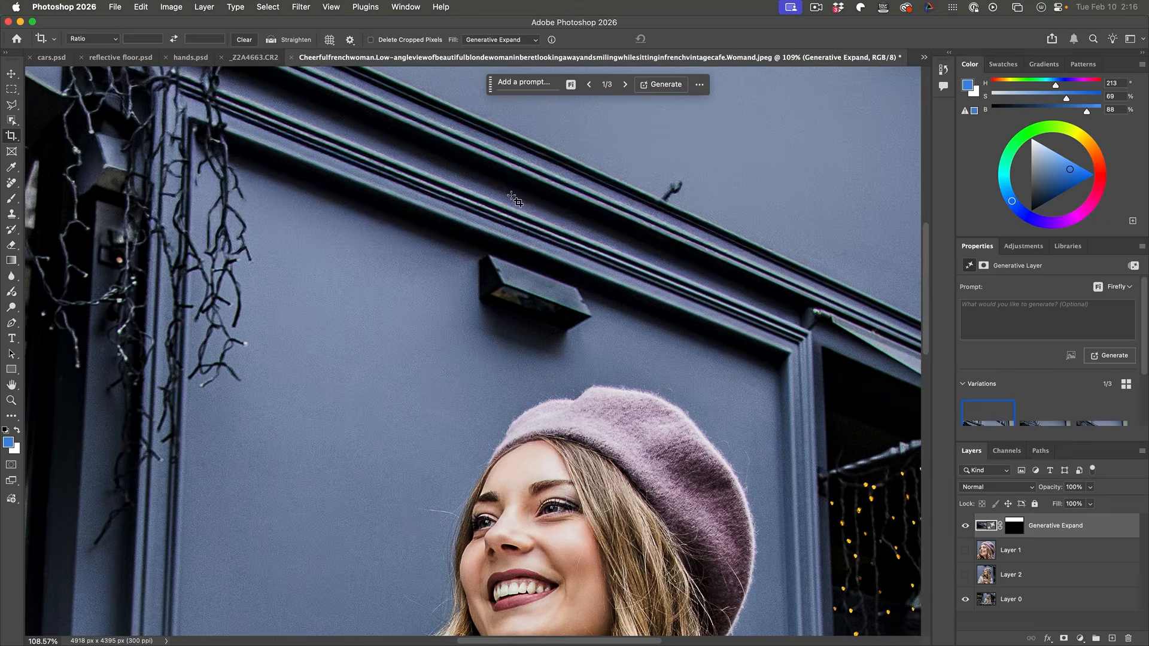
scroll(514, 198, "up", 3)
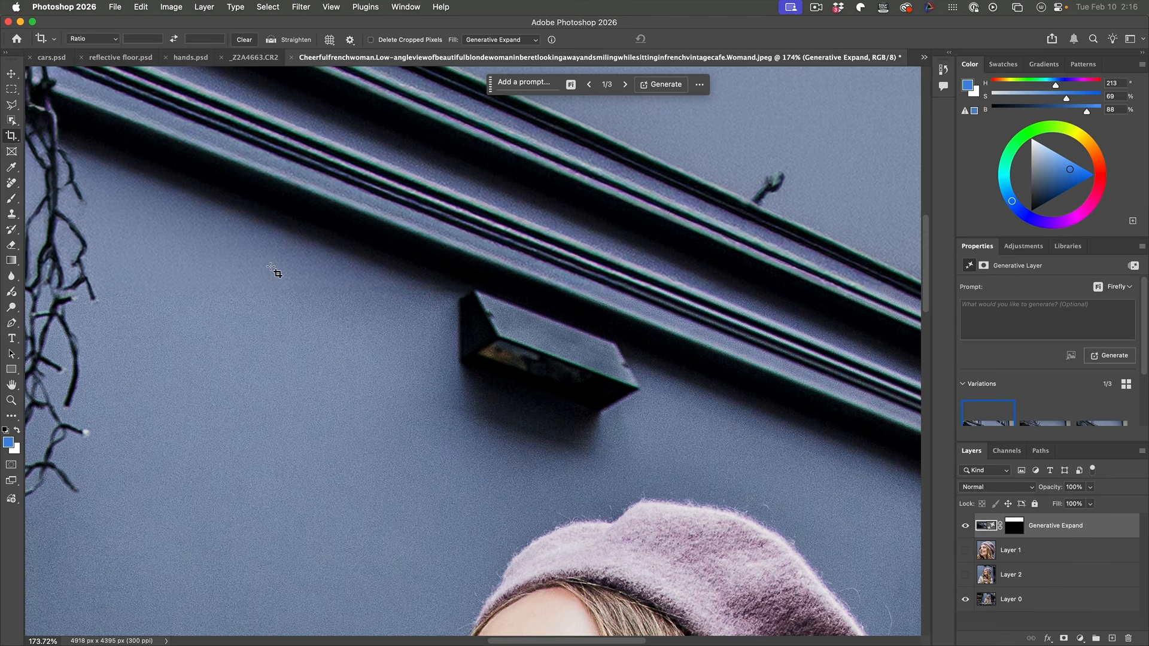
key("super+0")
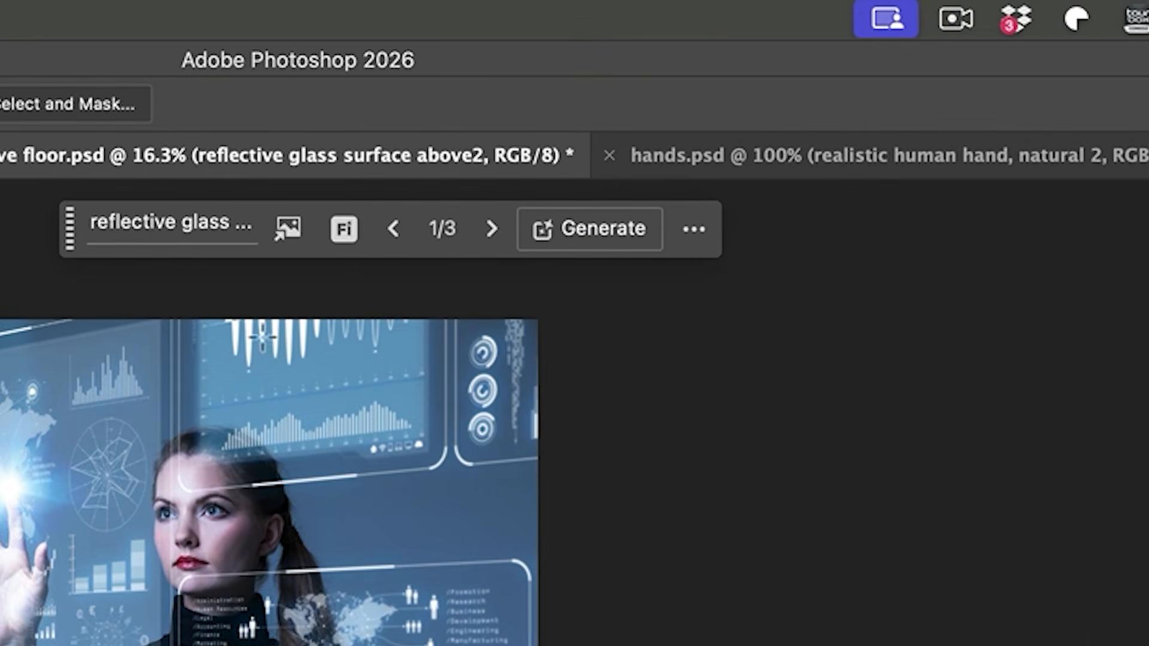
- Review the generative models available for the "reflective glass surface above2" layer in reflective floor.psd and choose Firefly Fill & Expand
left_click(342, 238)
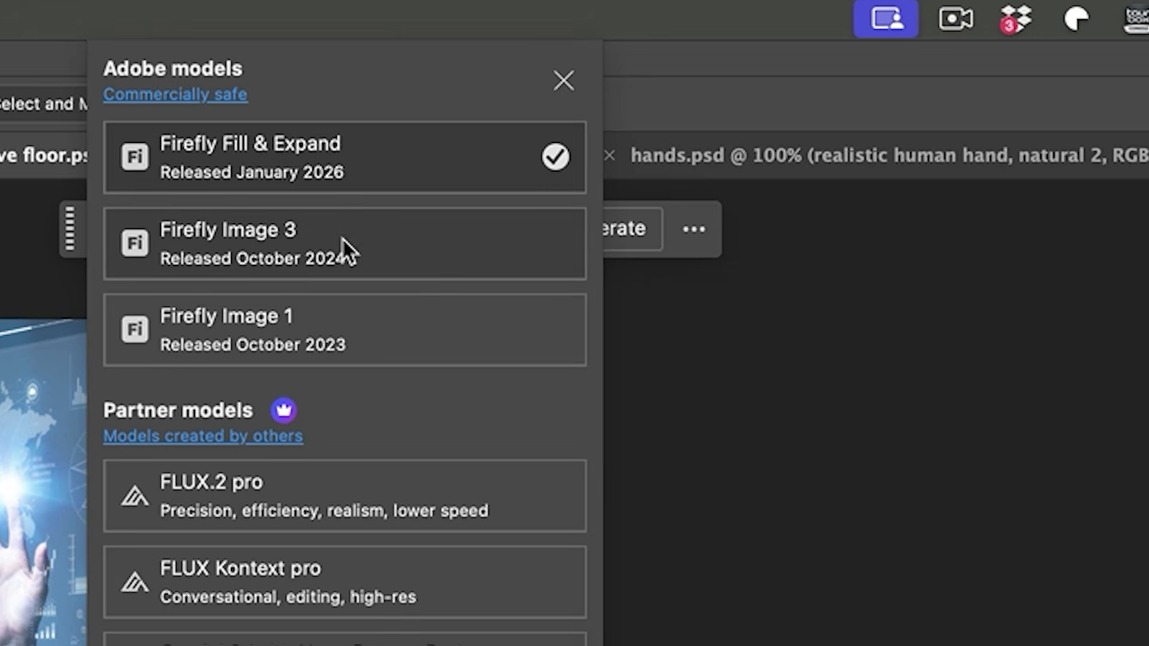
left_click(342, 157)
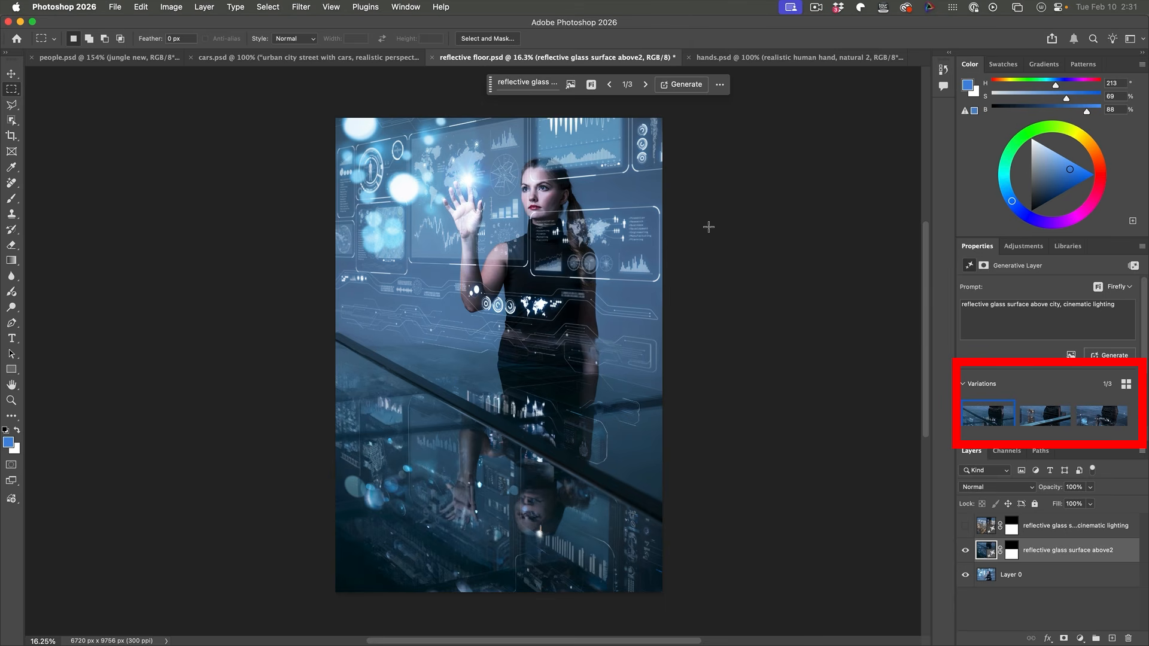
left_click(591, 84)
left_click(628, 65)
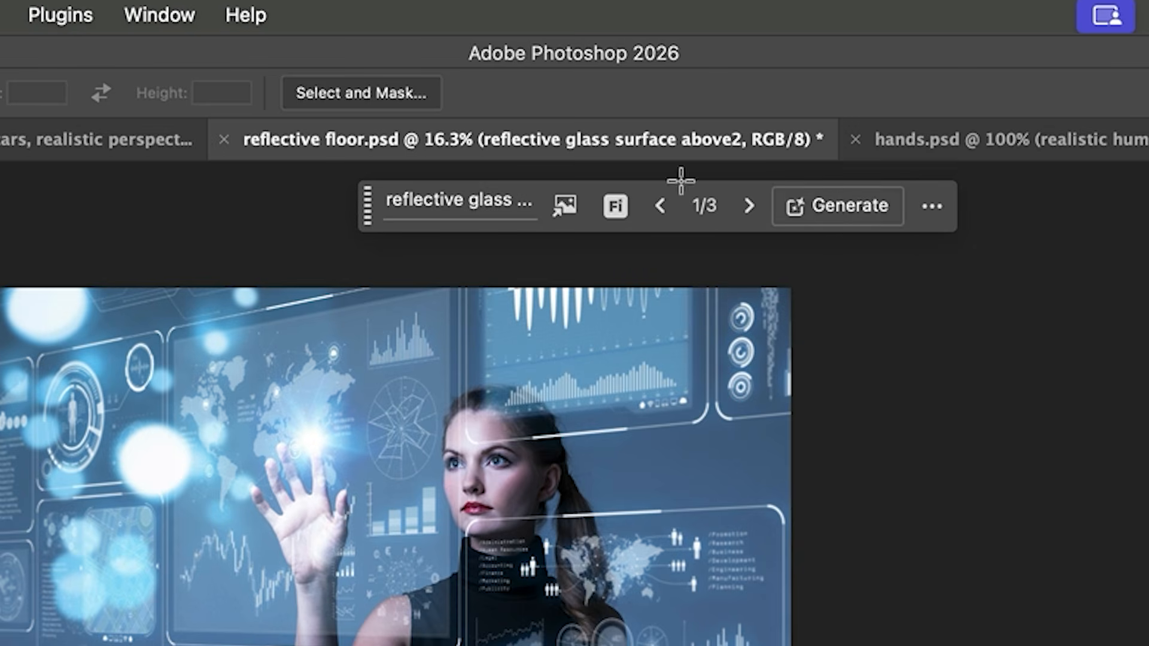
- Compare the credit cost per generation of the partner models Gemini 2.5 (with Nano Banana), Gemini 3 (with Nano Banana Pro) and FLUX.2 pro
left_click(616, 206)
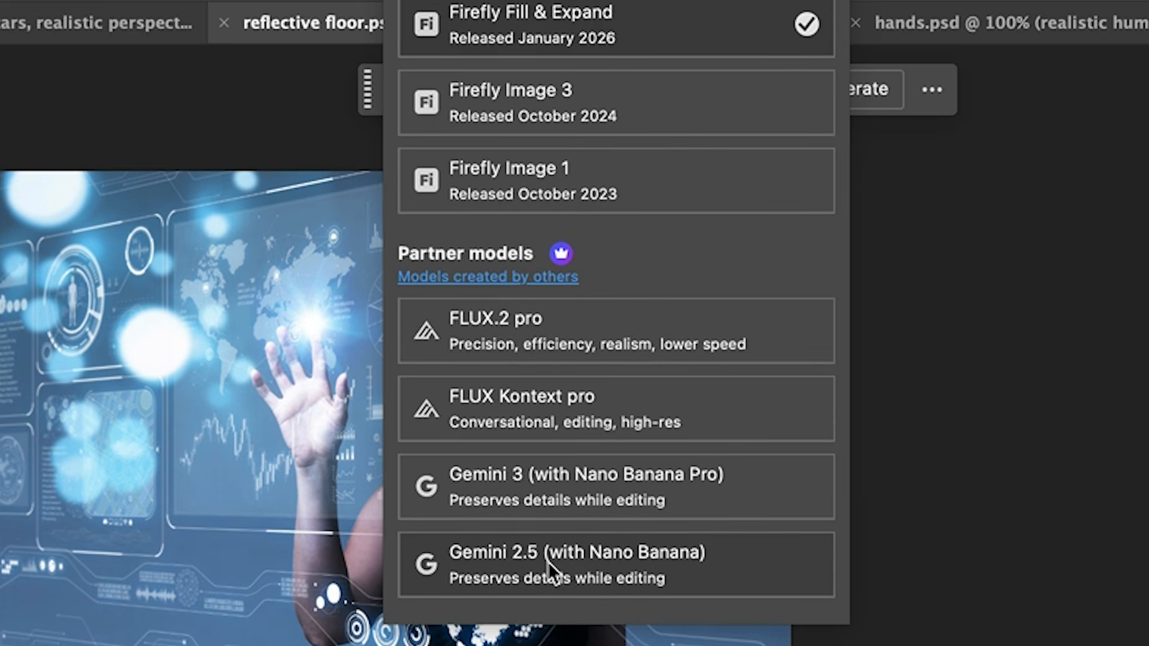
left_click(574, 564)
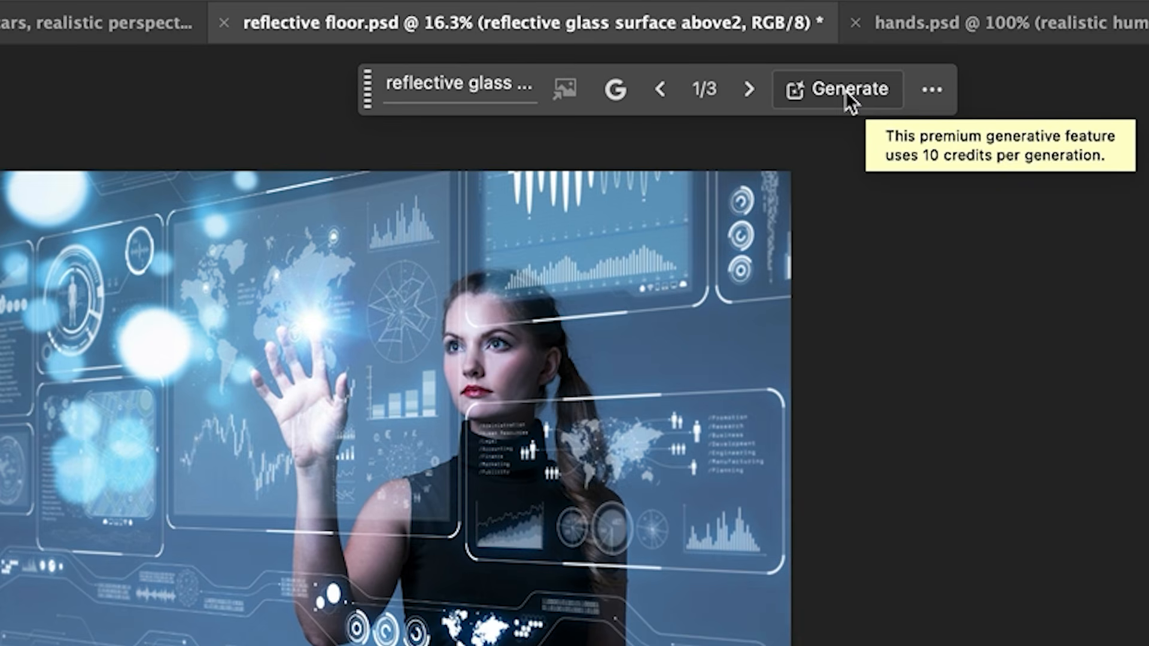
left_click(615, 96)
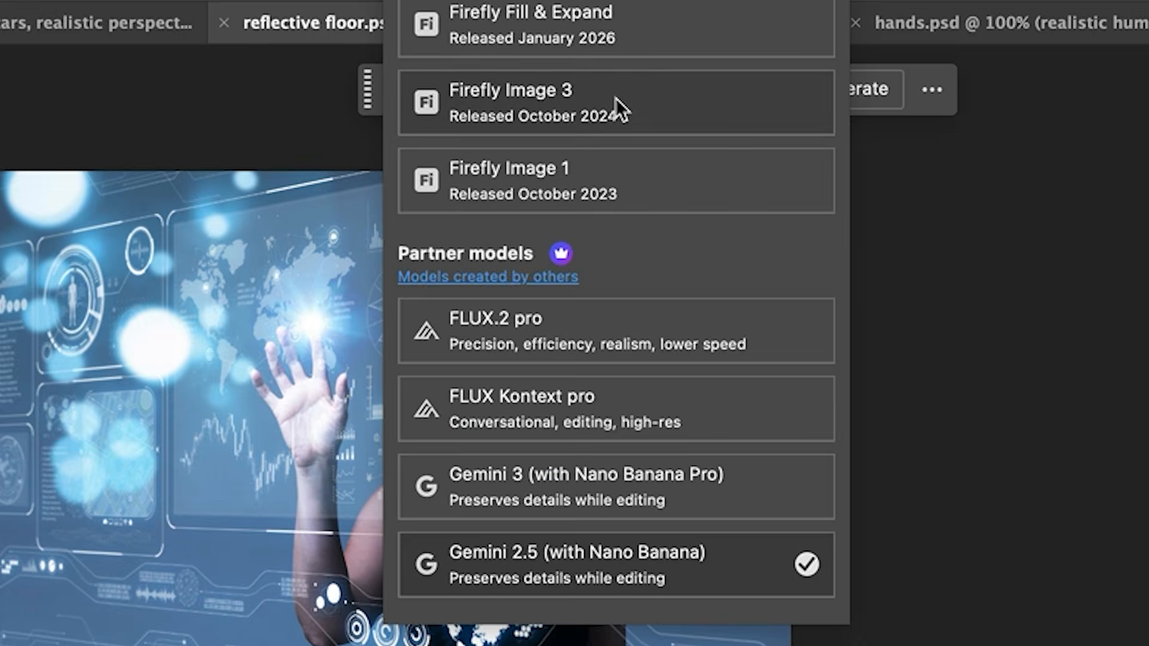
left_click(556, 485)
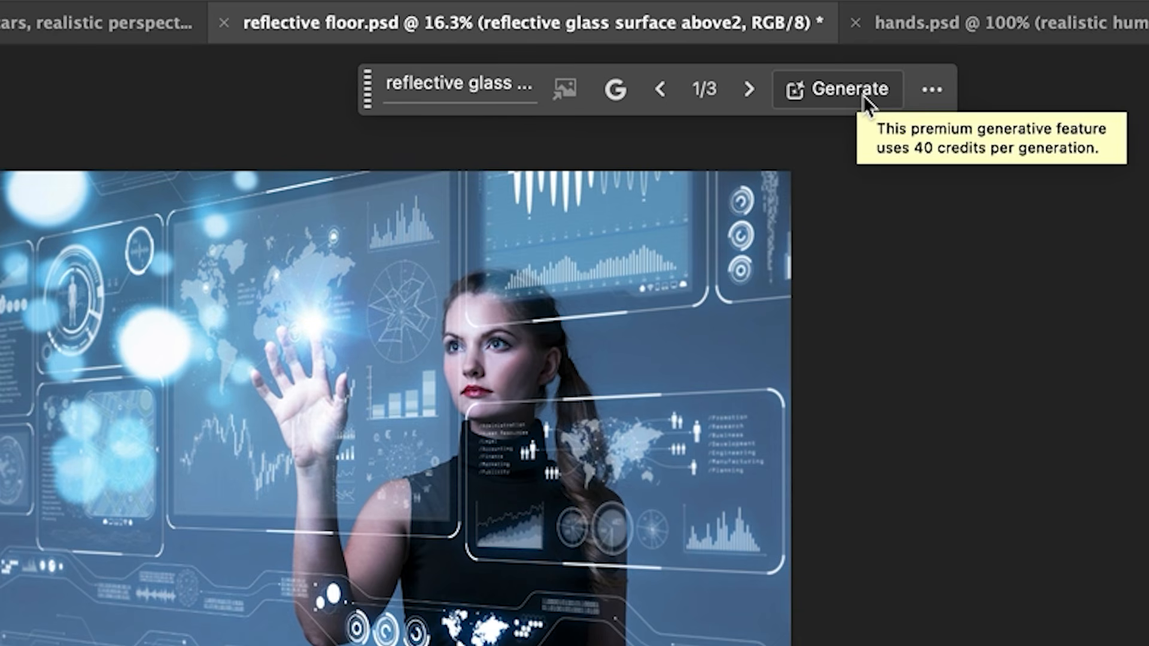
left_click(618, 93)
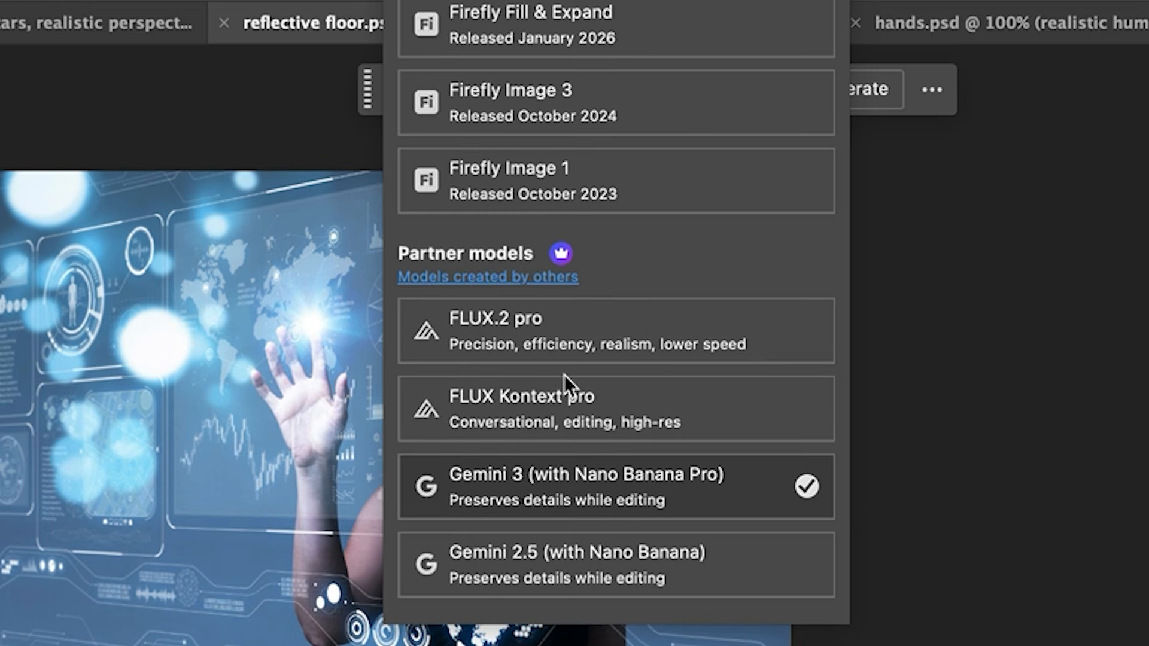
left_click(627, 323)
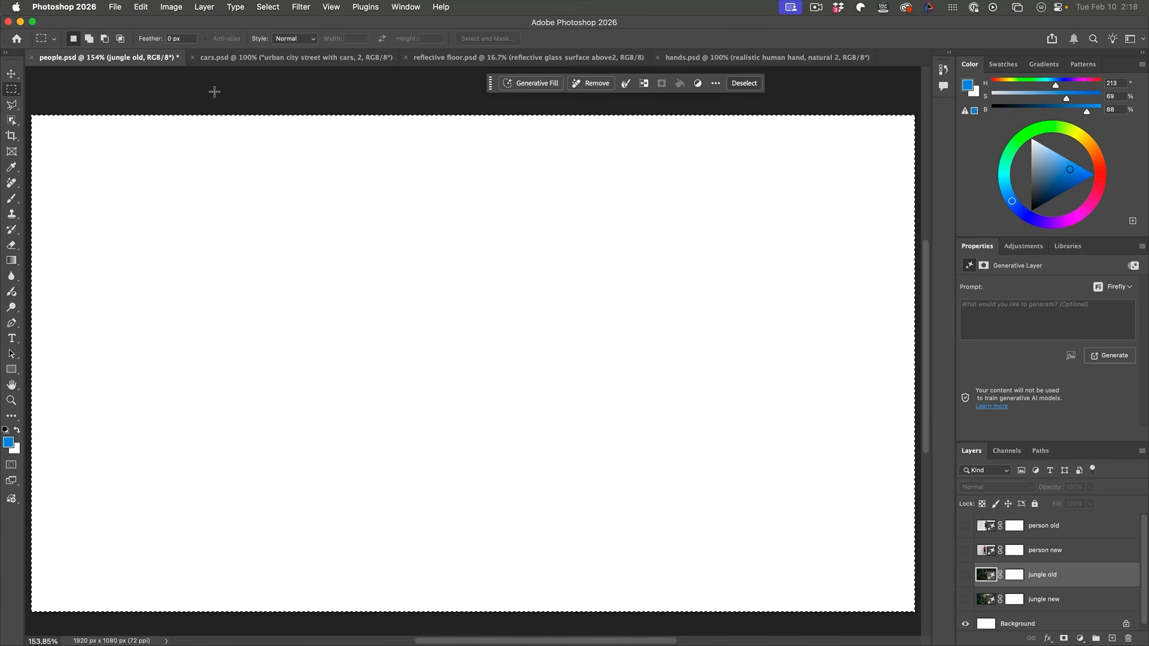
- Generate "full body adult person standing, casual clothing, neutral pose, realistic proportions, studio lighting, photorealistic" on people.psd's blank canvas with Firefly Image 3
left_click(508, 85)
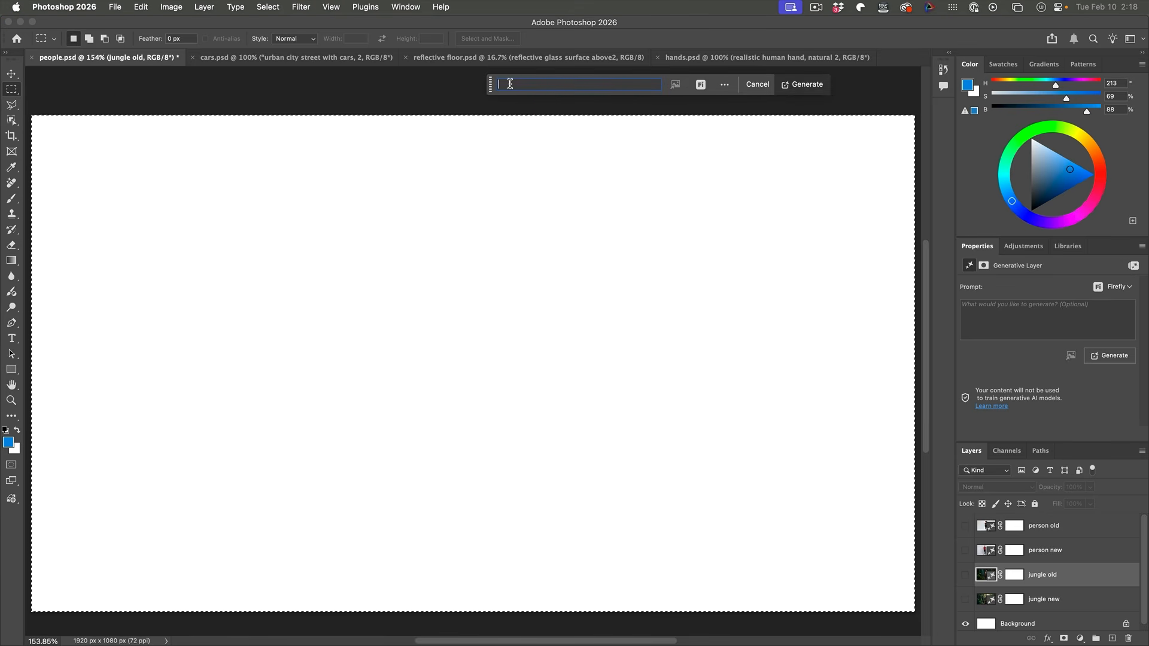
left_click(700, 84)
left_click(676, 88)
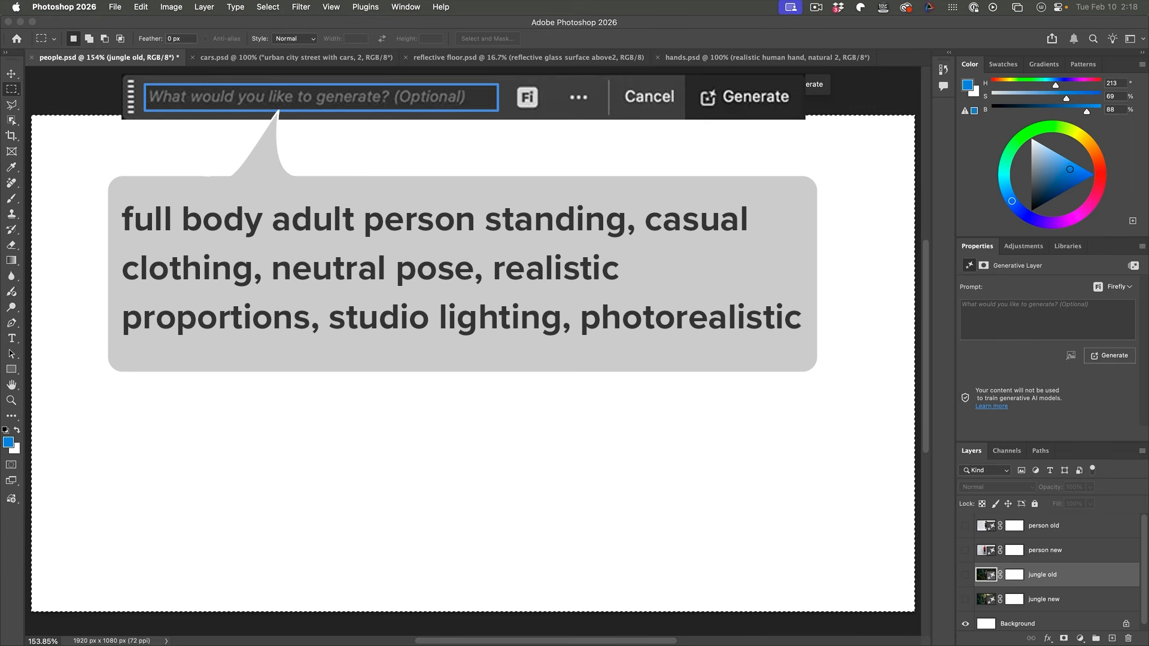
left_click(659, 86)
type("full body adult person standing, casual clothing, neutral pose, realistic proportions, studio lighting, photorealistic")
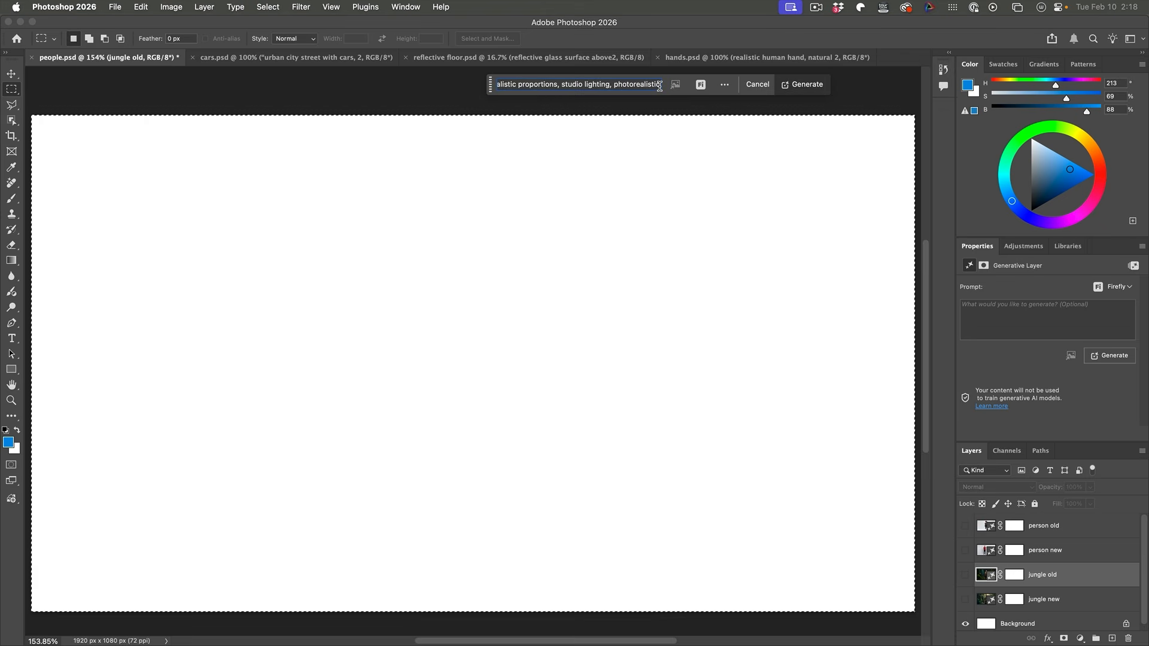
left_click(798, 85)
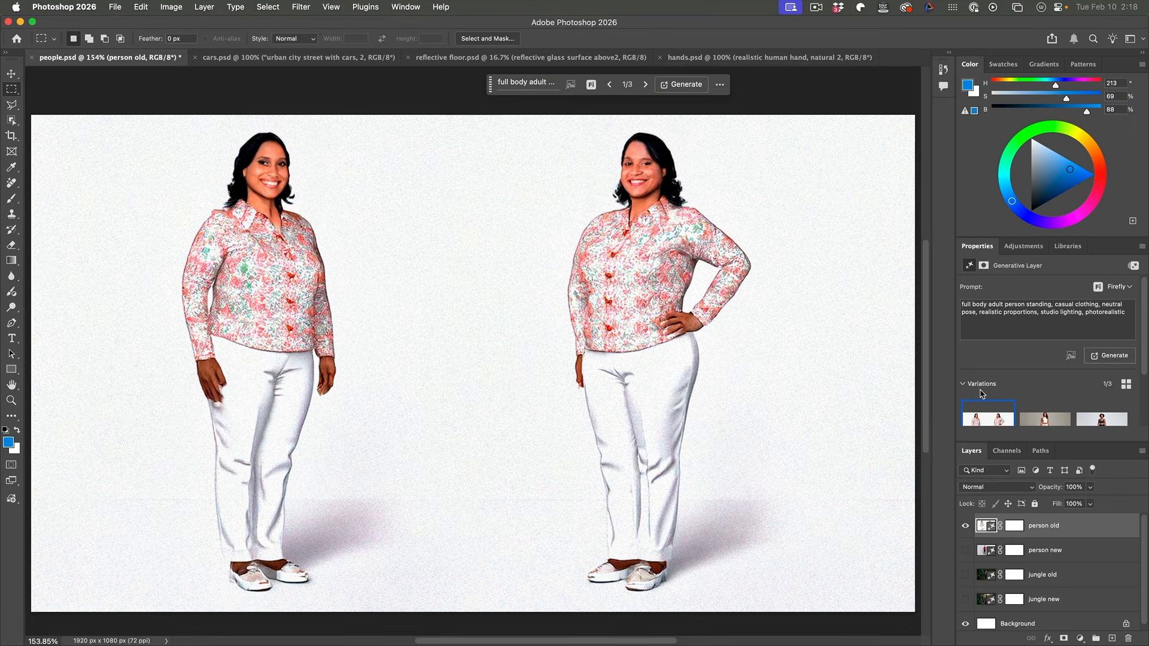
- View the second and third generated variations of the "person old" layer
scroll(1026, 383, "down", 1)
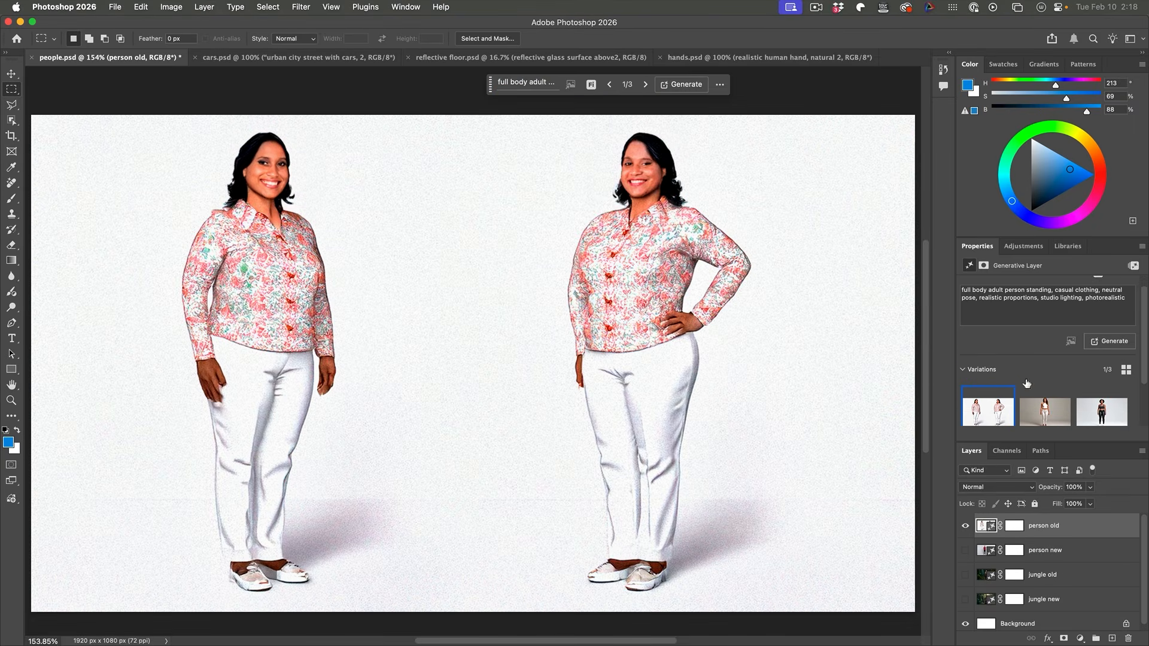
scroll(1027, 383, "down", 2)
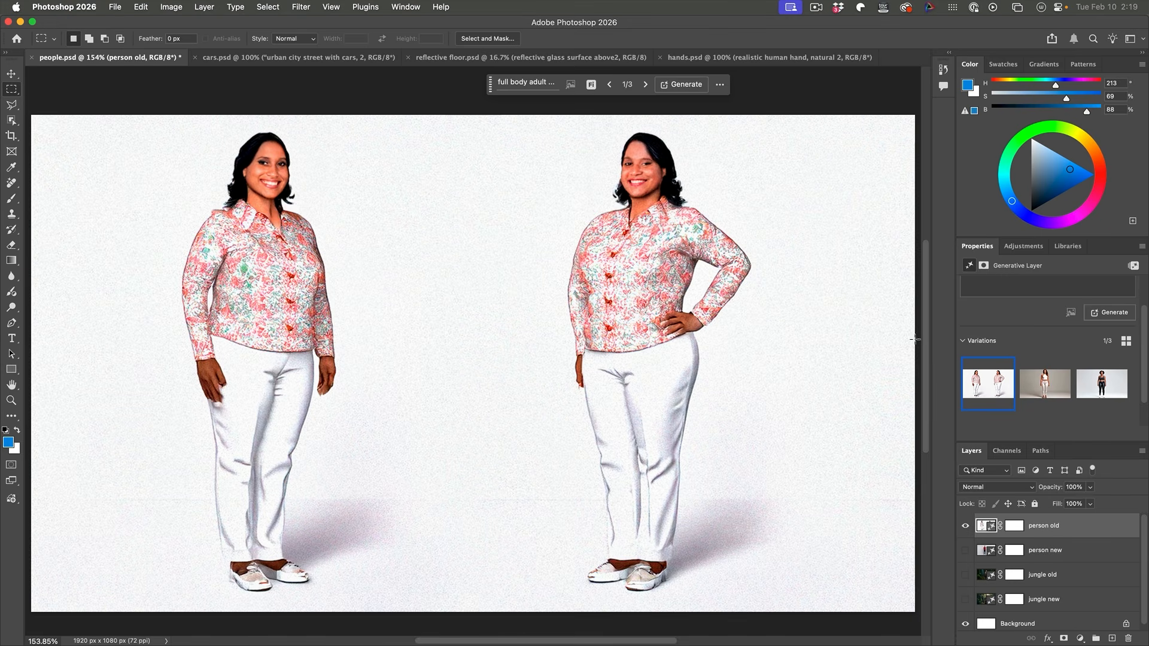
left_click(1047, 386)
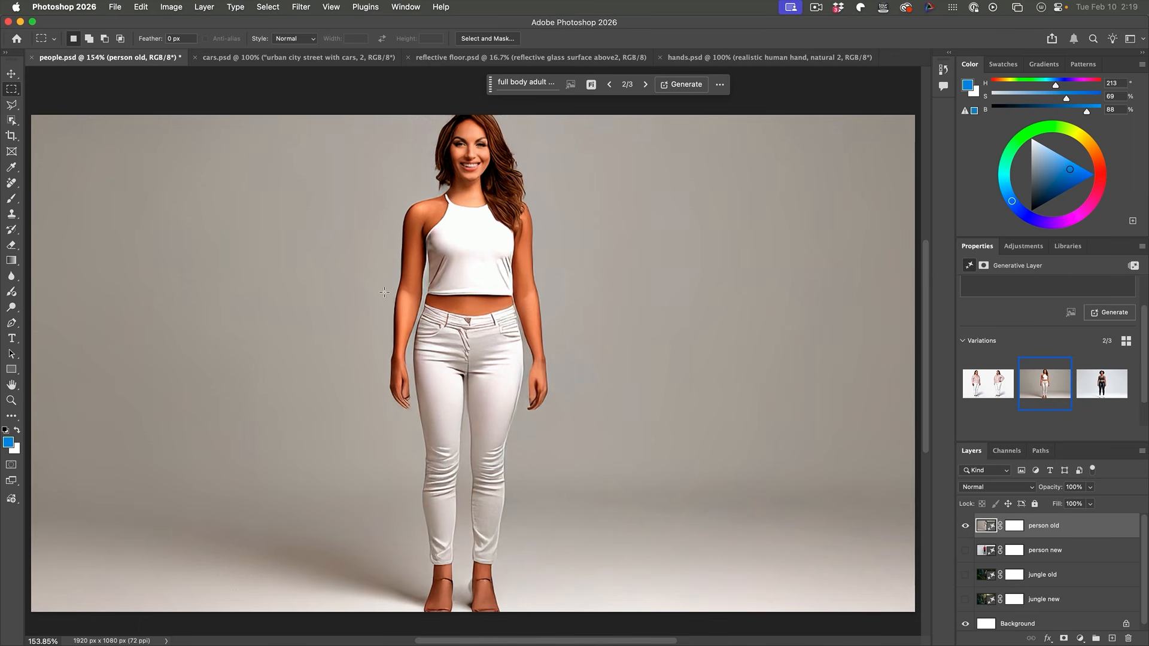
left_click(1110, 386)
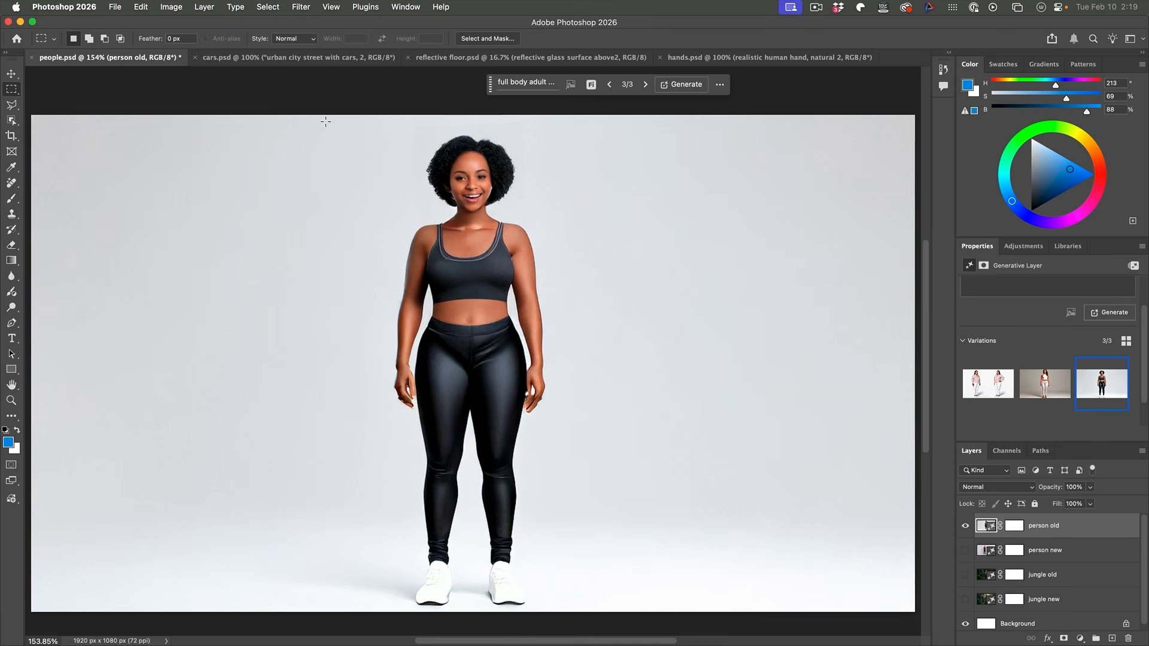
- Select the whole canvas and generate "full body adult person standing, casual clothing, neutral pose, realistic proportions, studio lighting, photorealistic" with Firefly Fill & Expand
left_click_drag(29, 112, 915, 620)
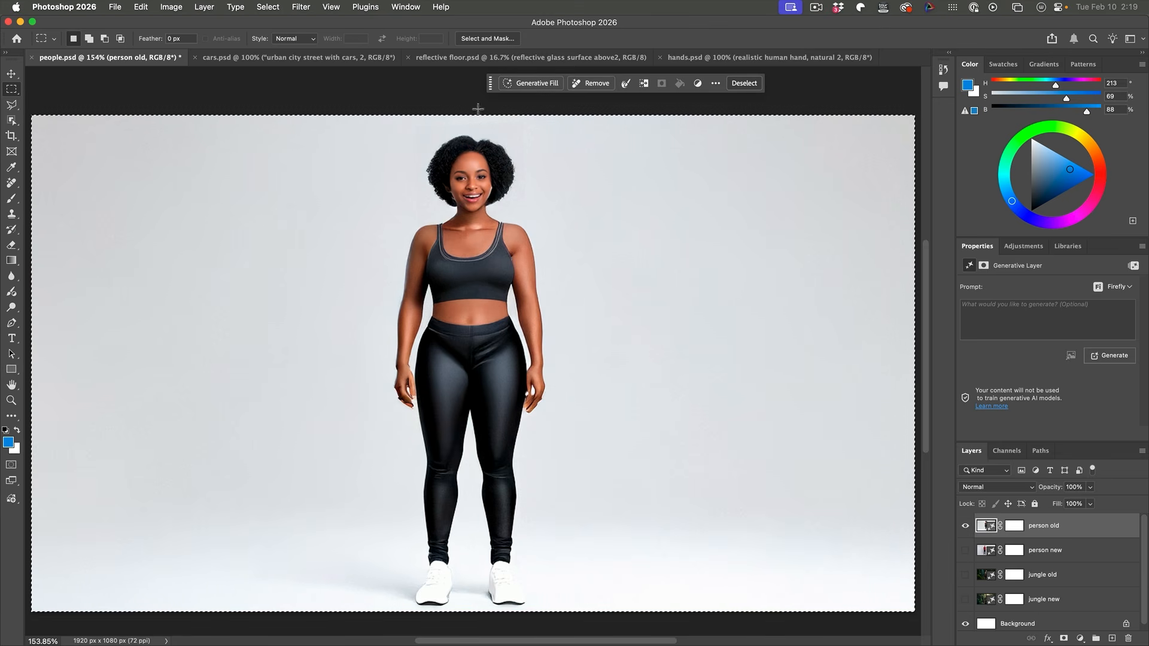
left_click(526, 85)
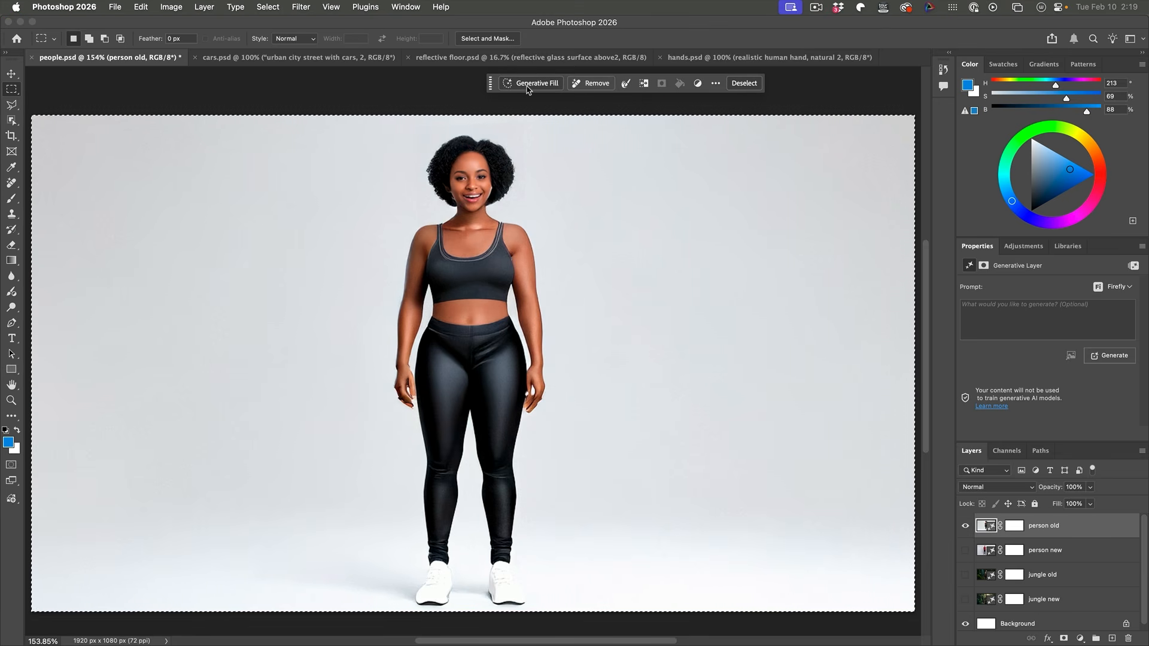
left_click(696, 83)
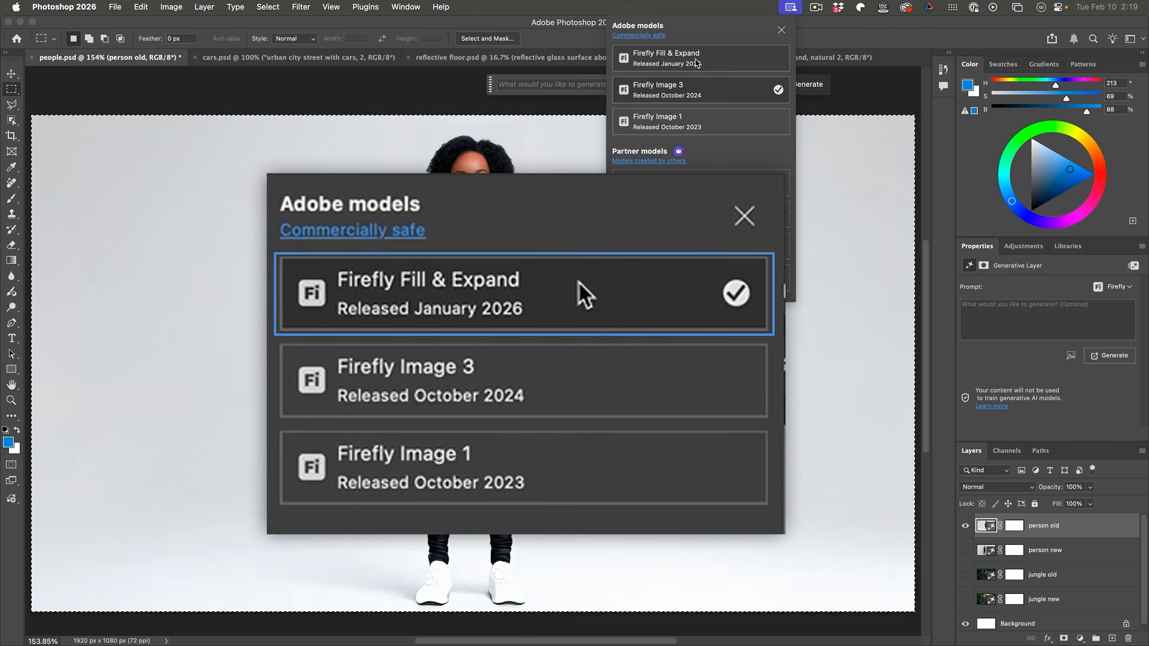
left_click(698, 60)
left_click(556, 85)
type("full body adult person standing, casual clothing, neutral pose, realistic proportions, studio lighting, photorealistic")
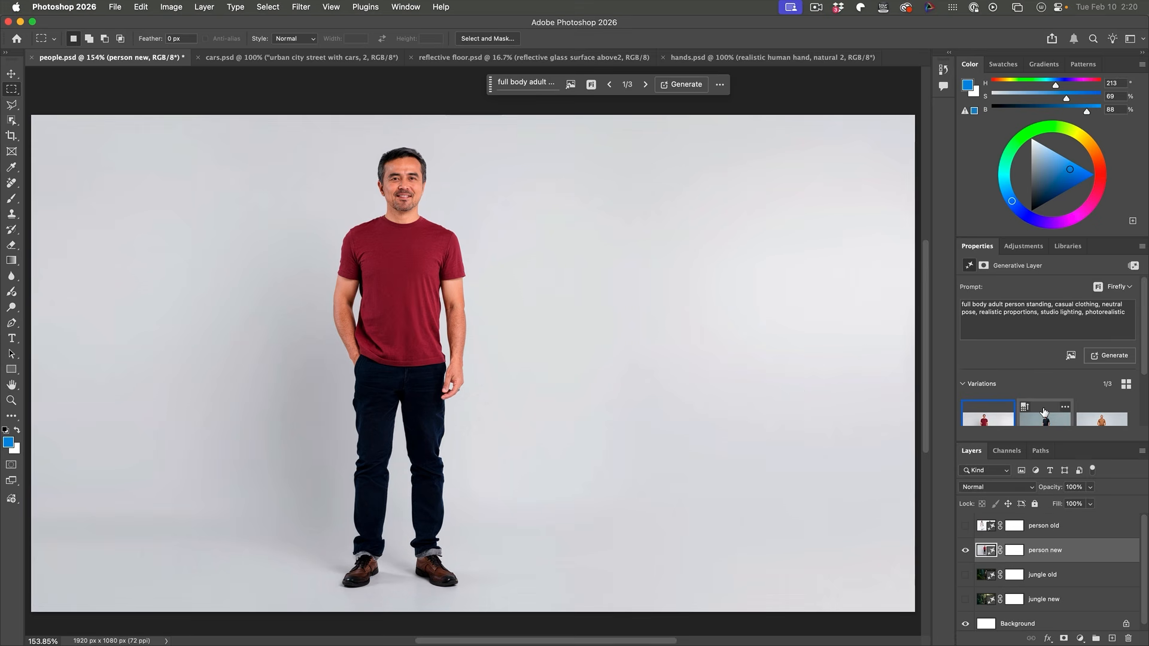
- Compare the second and third variations of the "person new" layer and return to the second one
left_click(1044, 411)
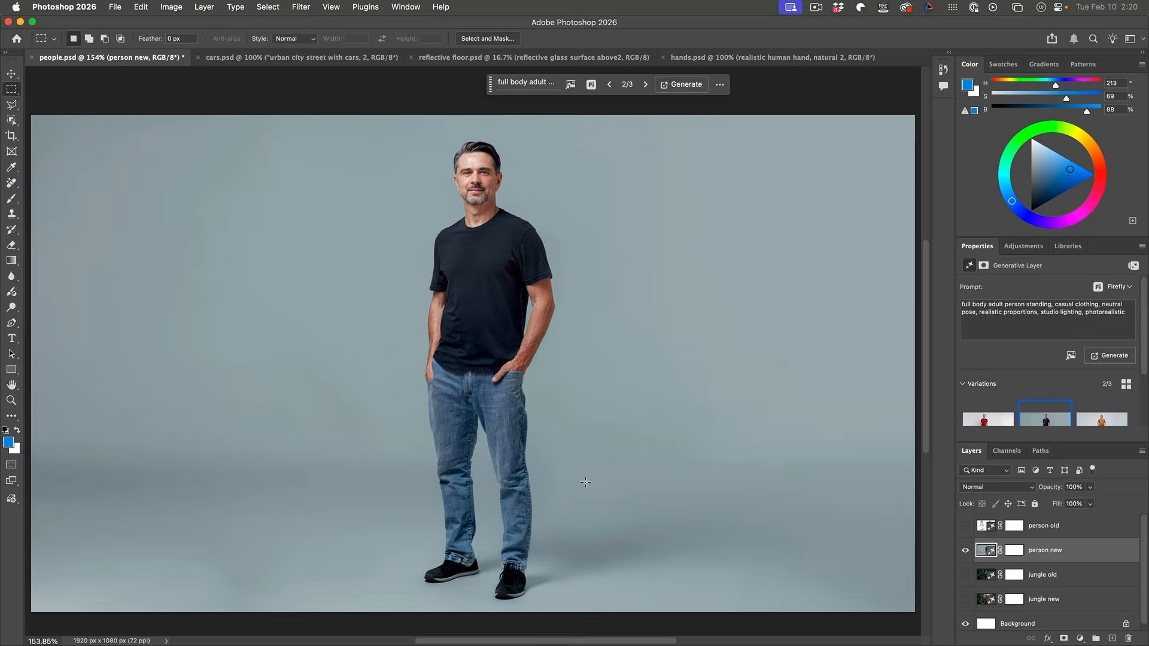
left_click(1101, 414)
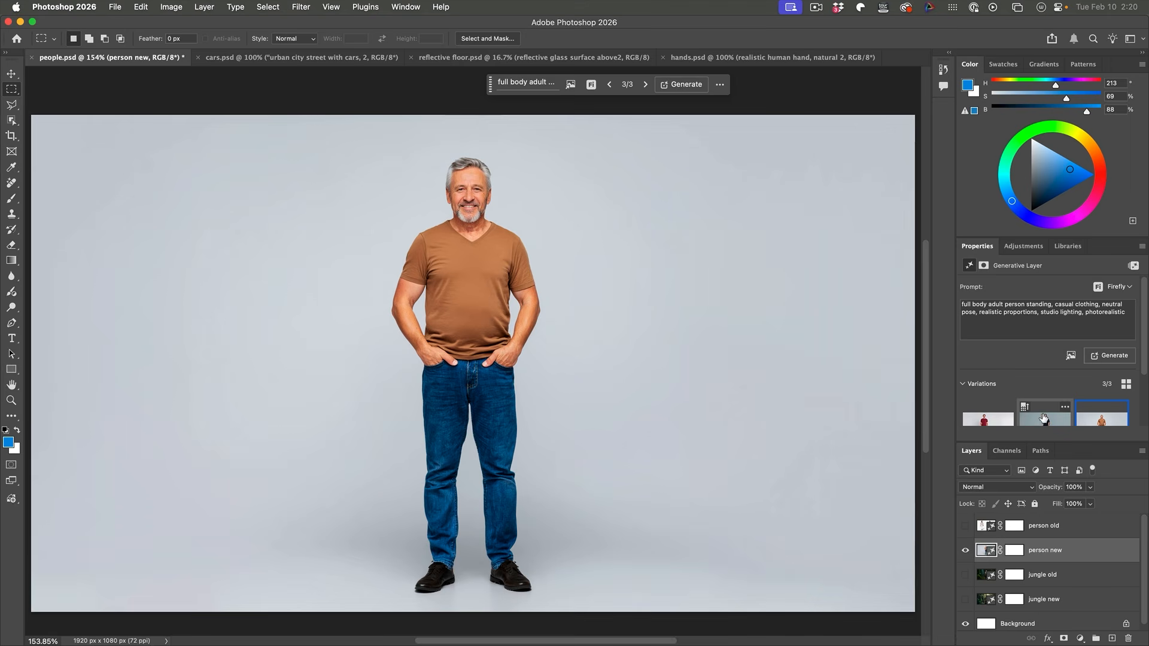
left_click(1046, 419)
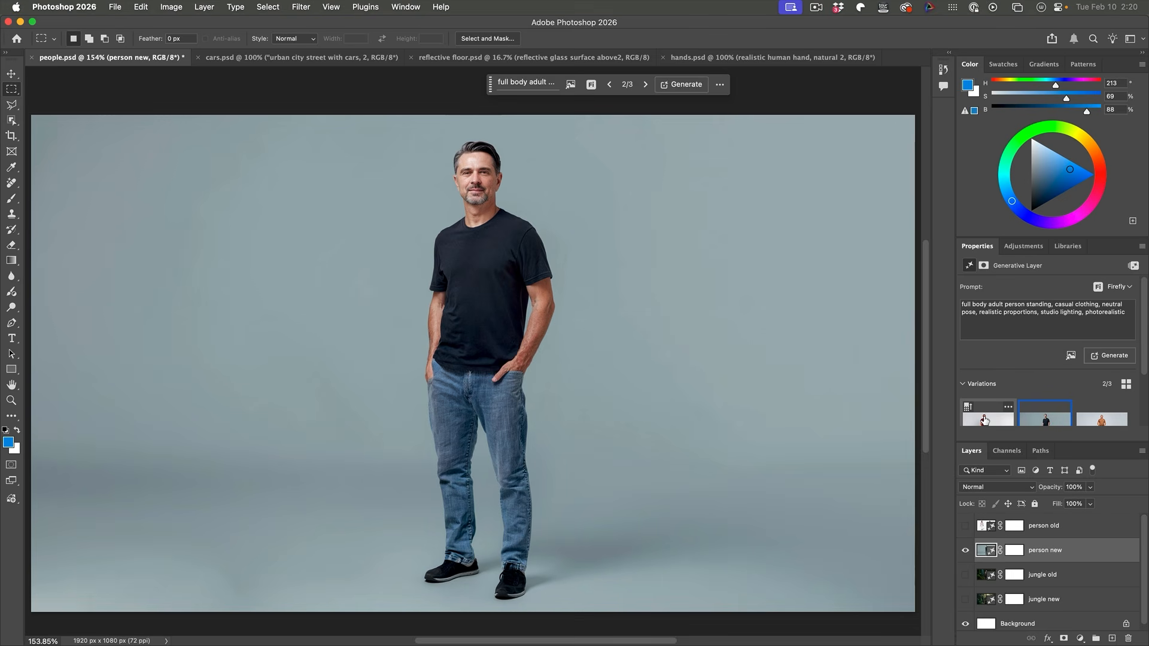
mouse_move(984, 420)
- Generate "full body adult person standing, outdoor clothing, explorer style, realistic anatomy, cinematic lighting, photorealistic, environment is in the jungle" on the whole canvas with Firefly Image 3
key("super+a")
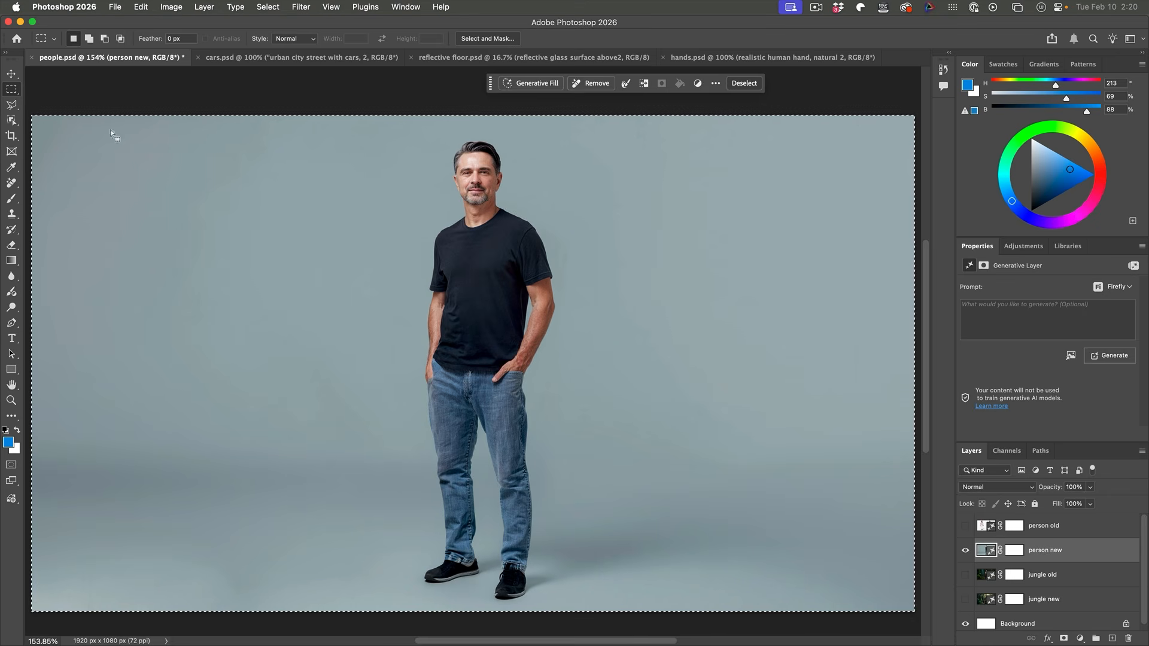
left_click(548, 84)
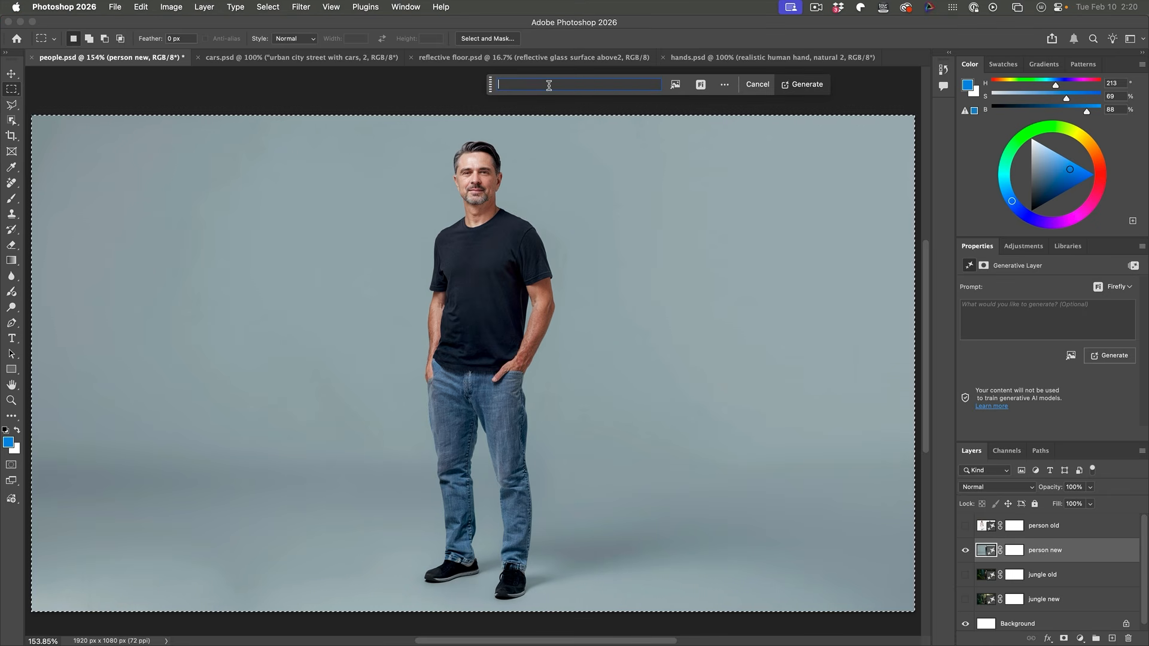
key("super+d")
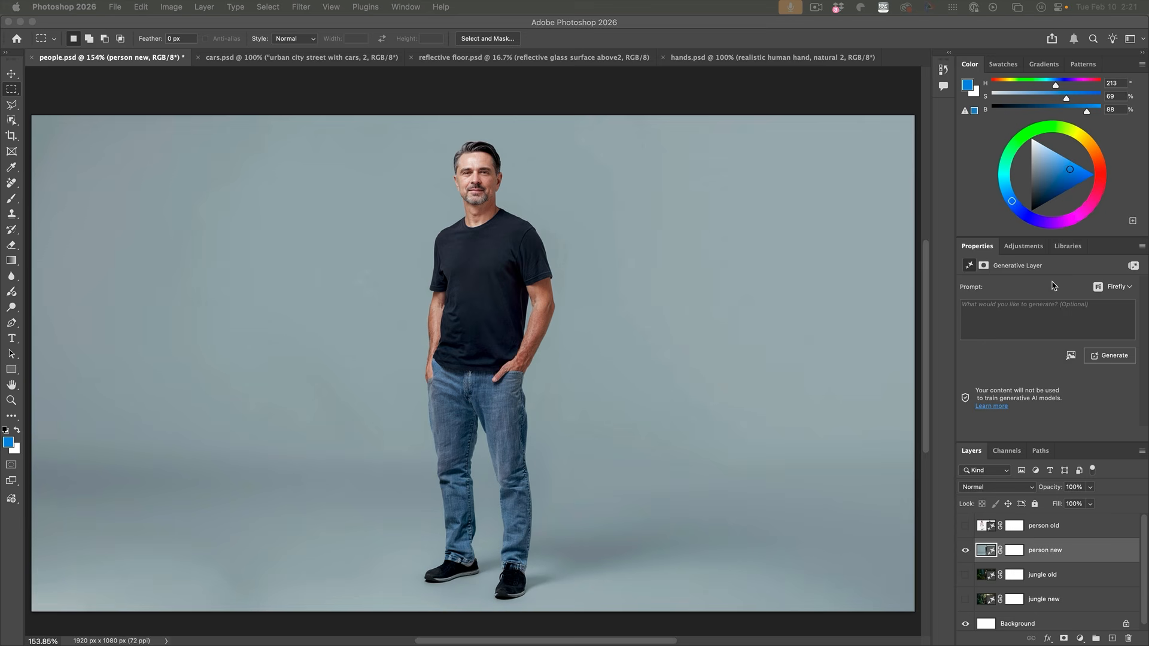
left_click(504, 177)
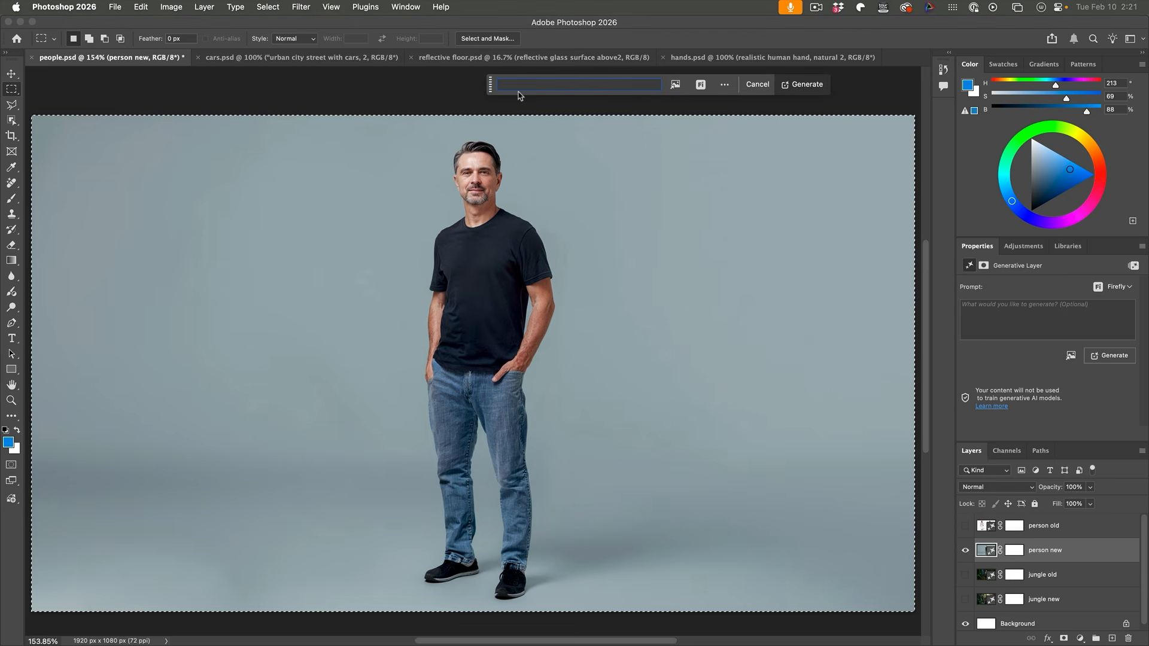
key("super+v")
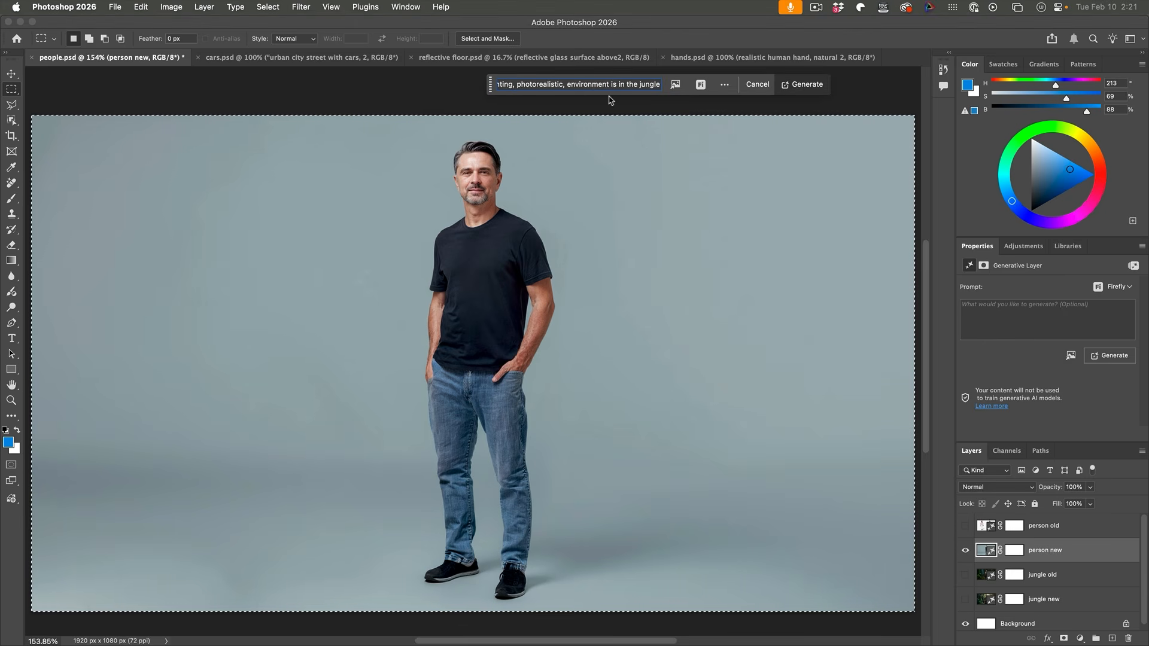
left_click(699, 85)
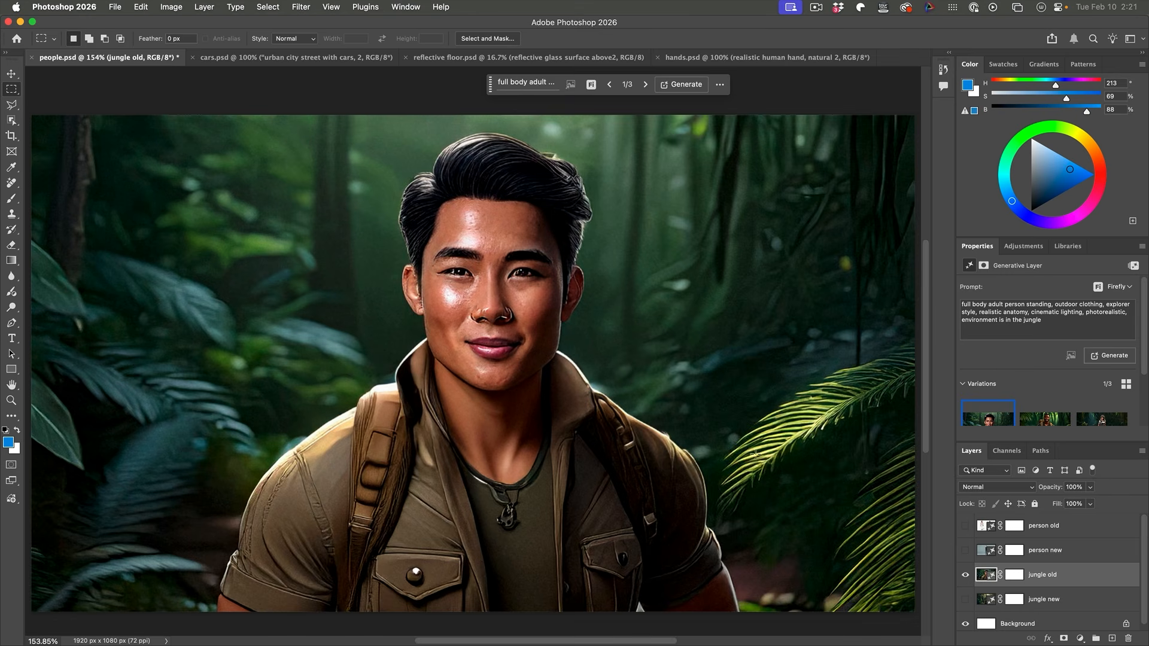
- Compare the second and third variations of the "jungle old" layer with those of the "jungle new" layer
left_click(1047, 421)
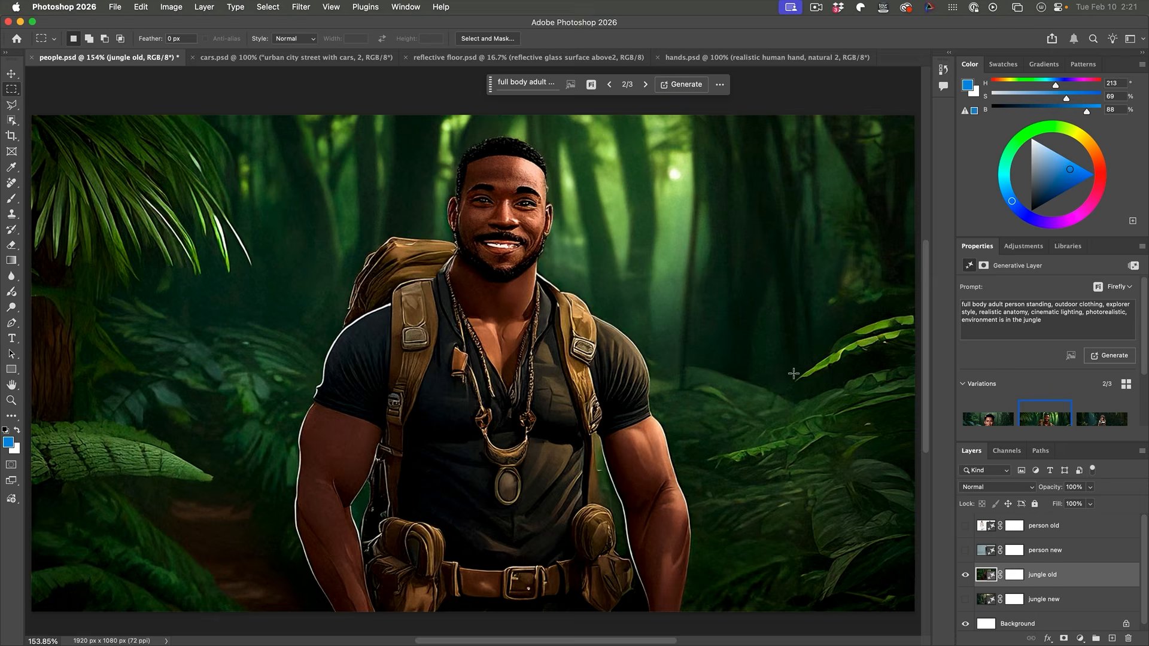
left_click(1101, 418)
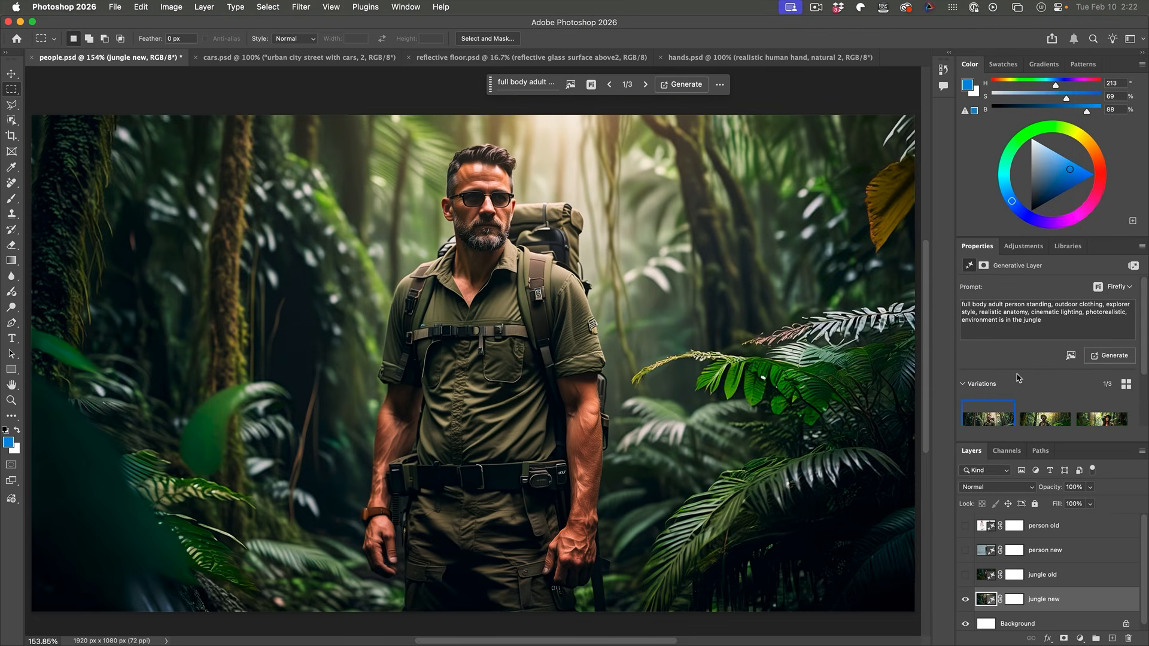
scroll(1020, 389, "down", 1)
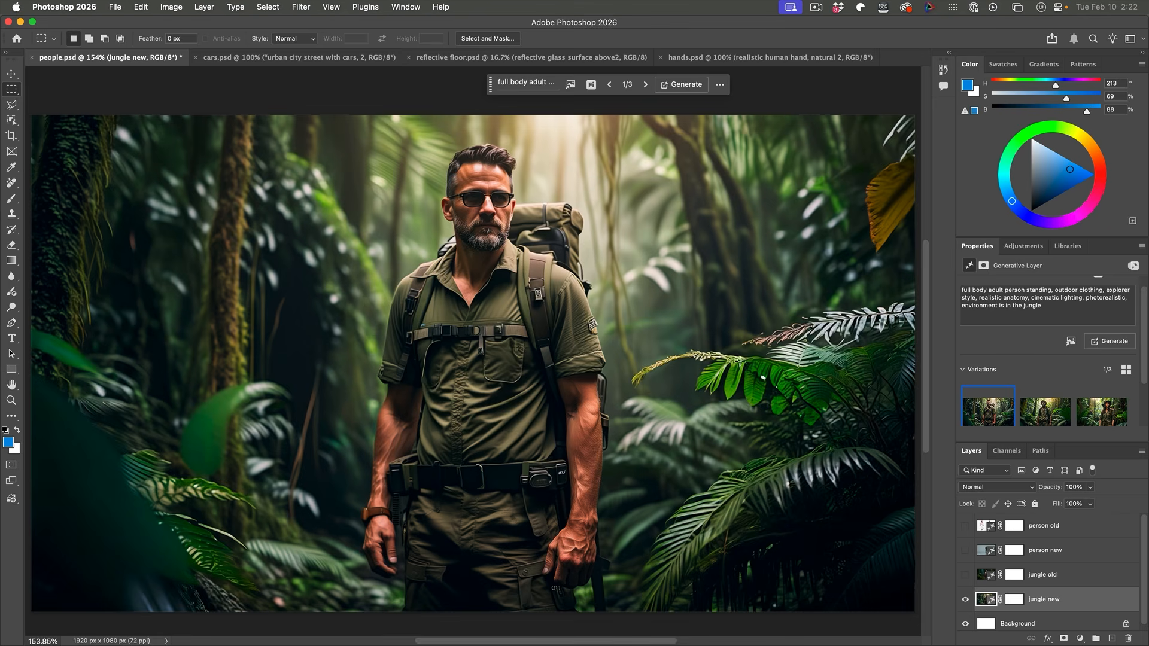
left_click(1043, 410)
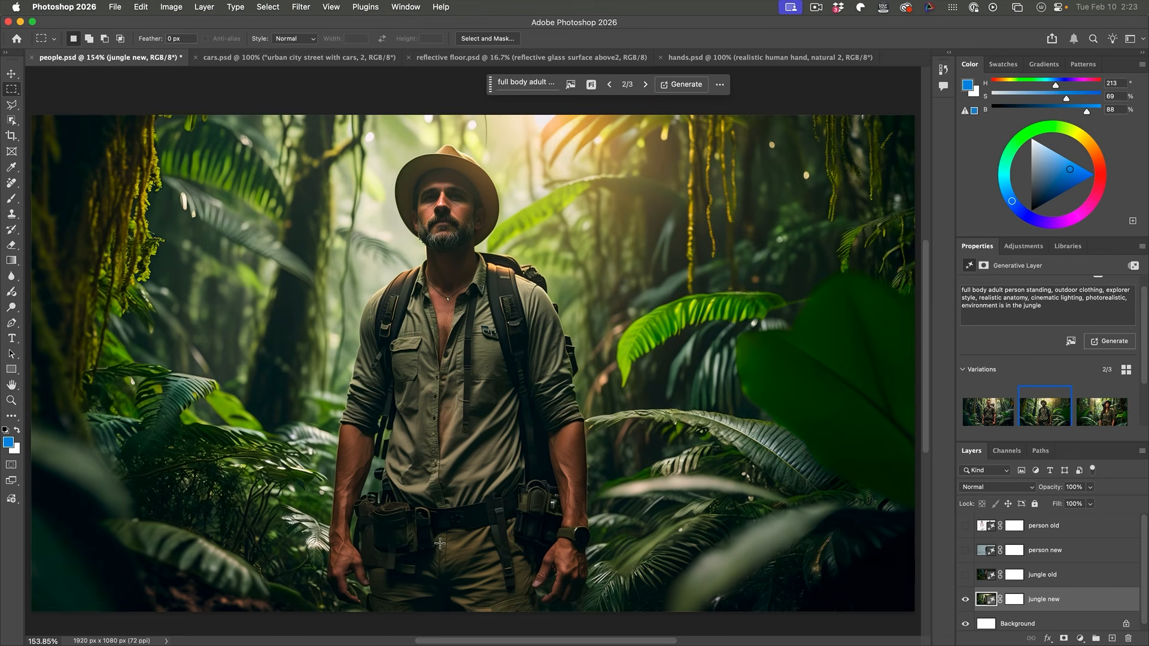
left_click(1101, 412)
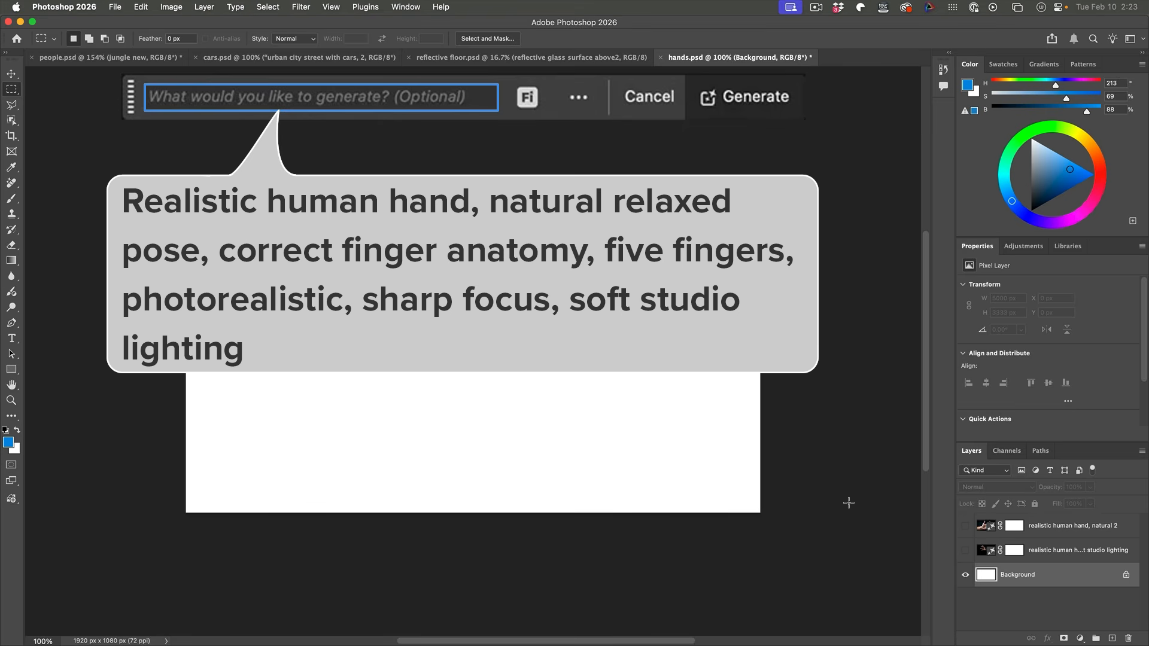
- Show the lower "realistic human hand" layer in hands.psd and view its second and third variations
left_click(1053, 551)
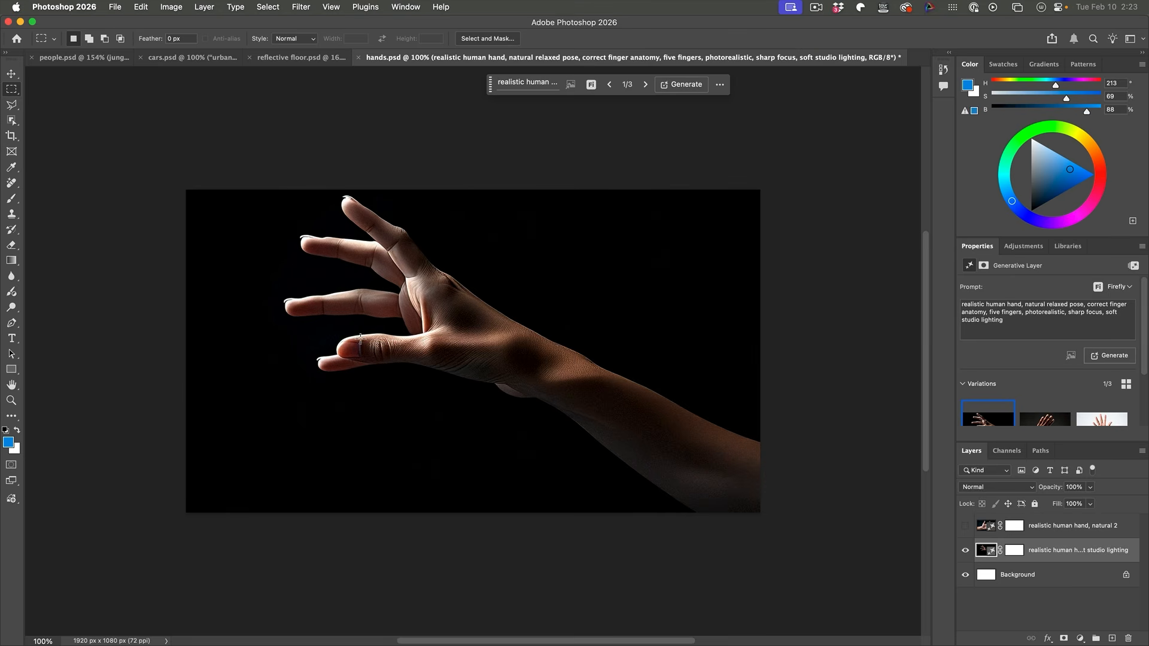
left_click(1054, 421)
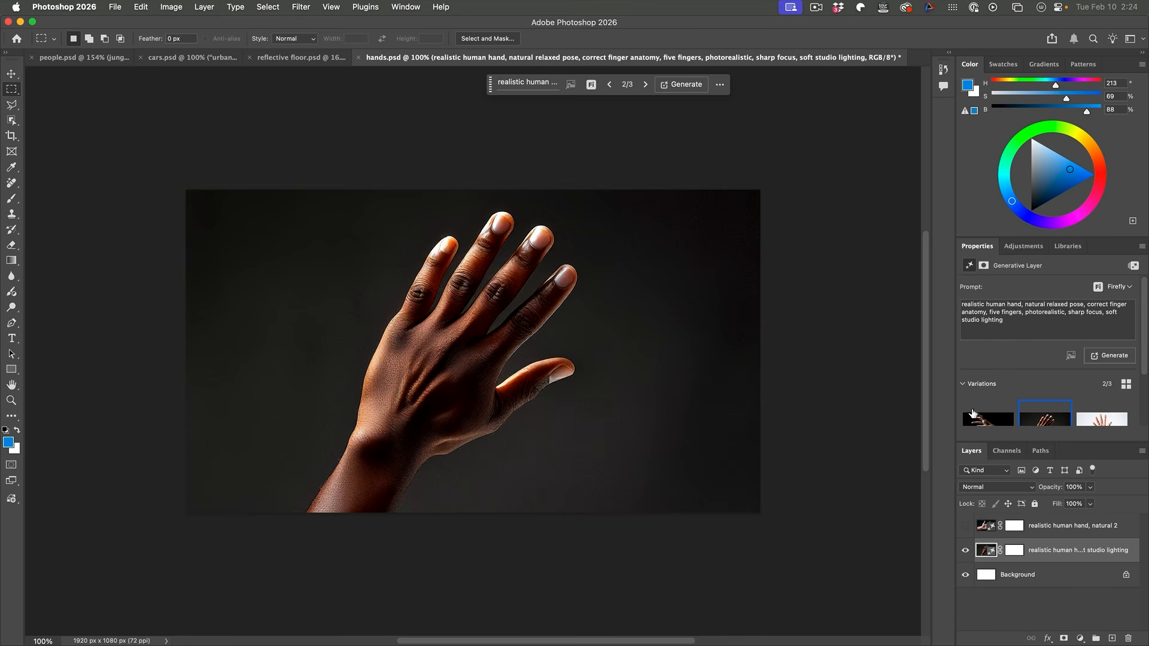
left_click(1109, 421)
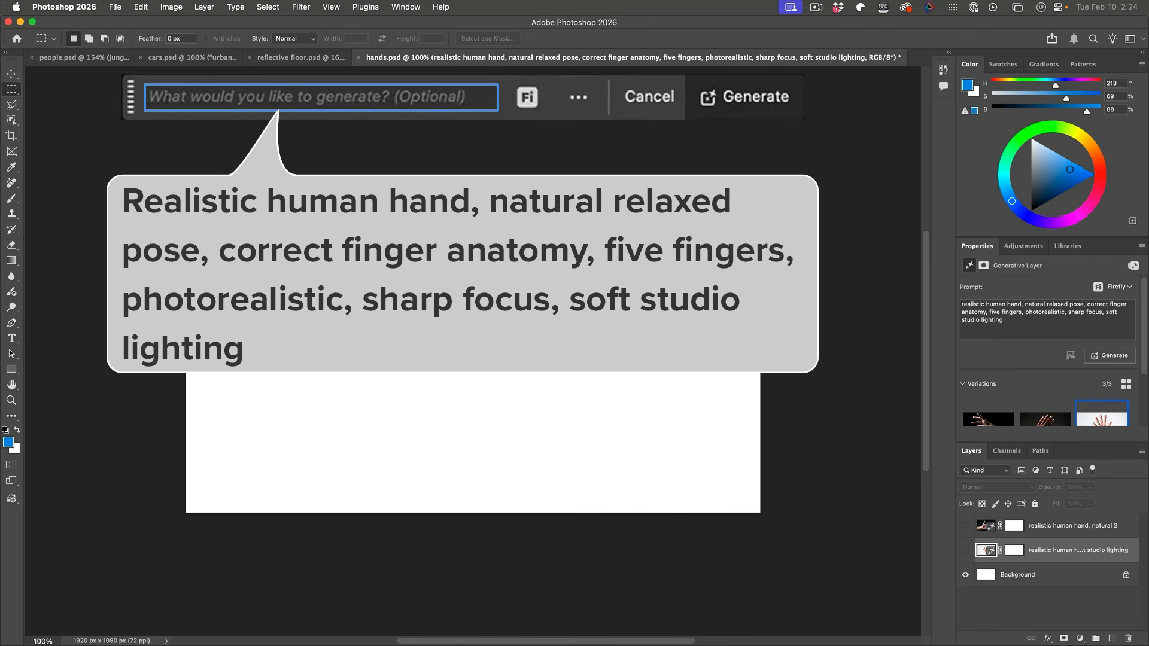
- Show the "realistic human hand, natural 2" layer and view its second and third variations
left_click(965, 551)
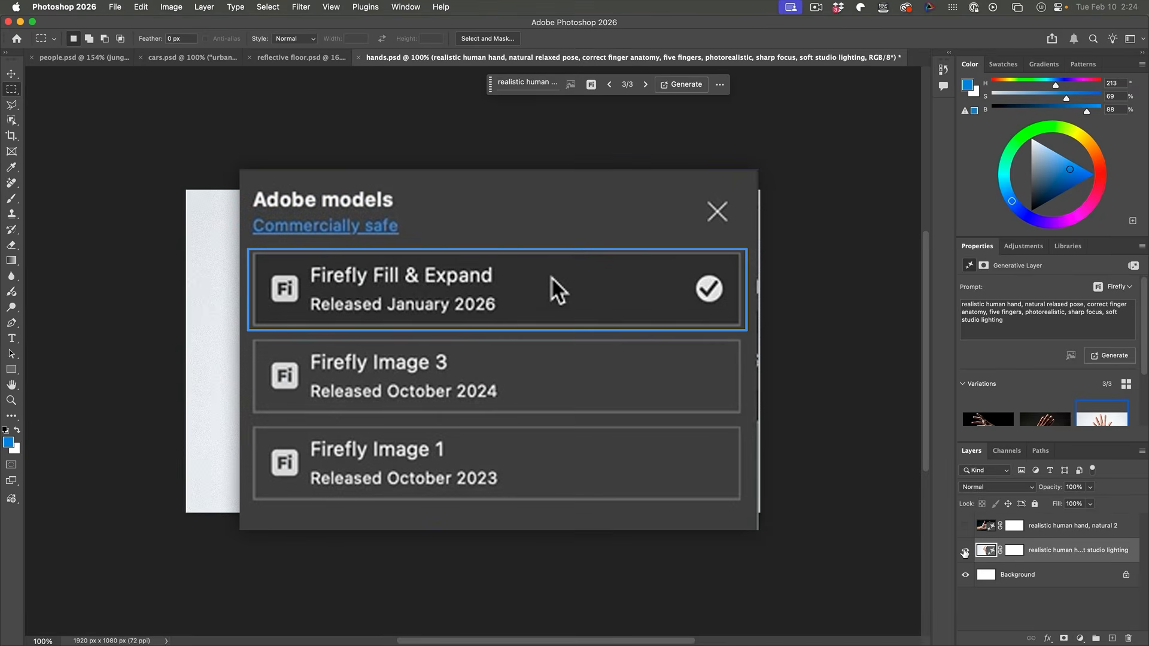
left_click(965, 526)
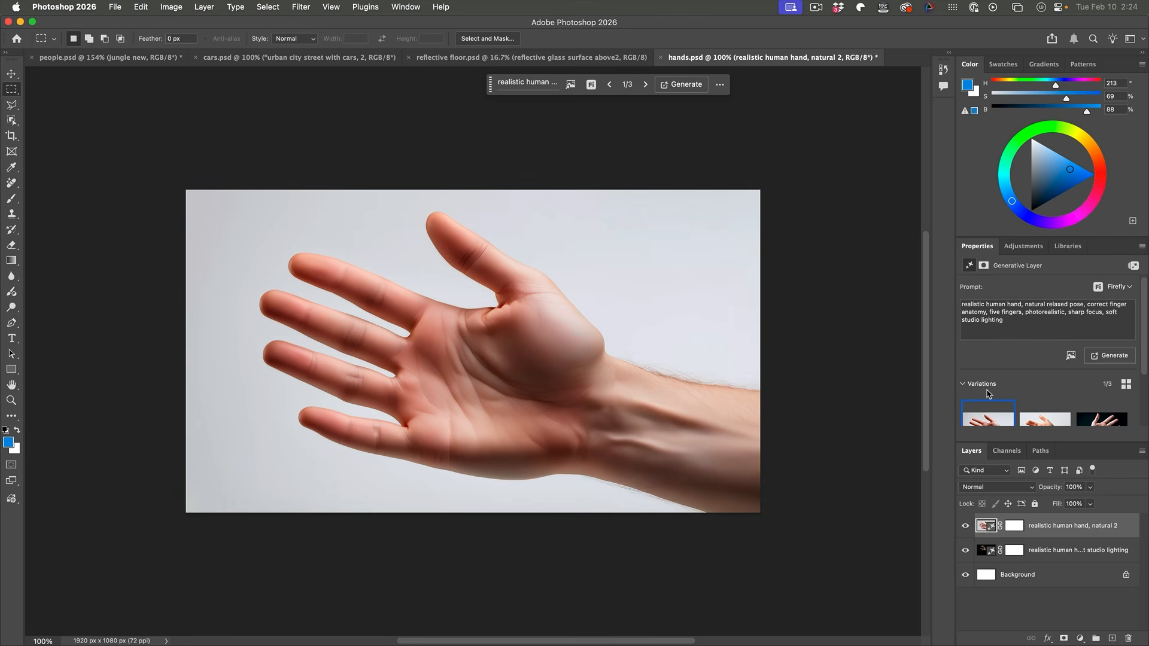
left_click(1041, 421)
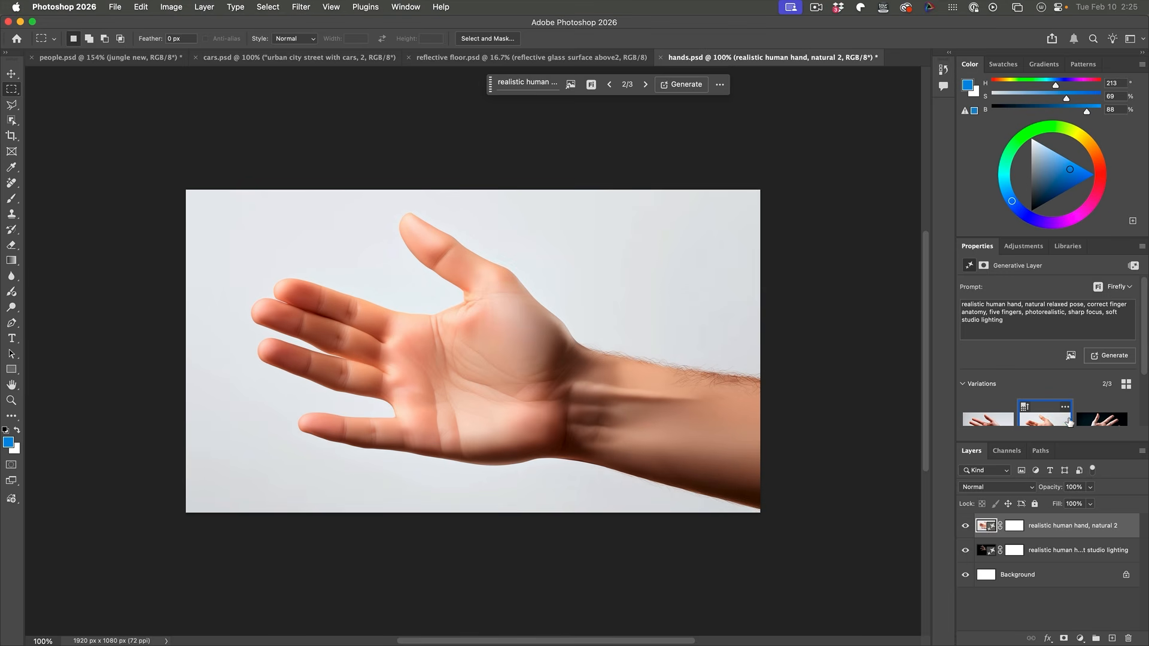
left_click(1097, 420)
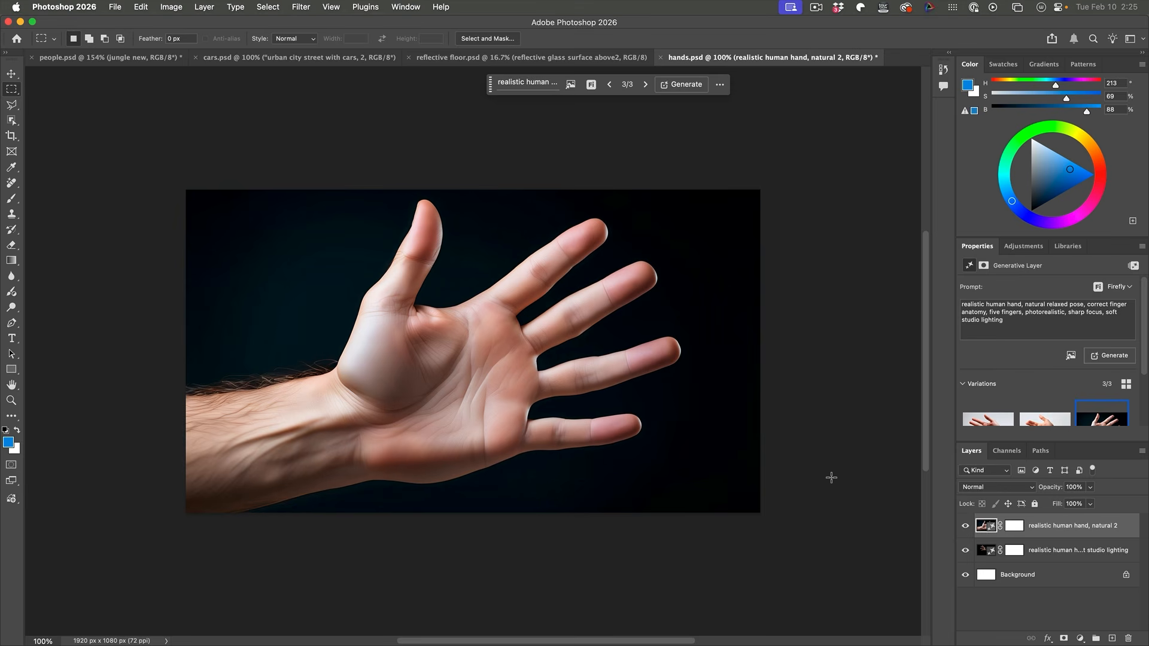
- Toggle the visibility of the "realistic human hand, natural 2" layer to compare it with the hand on the layer below
left_click(964, 525)
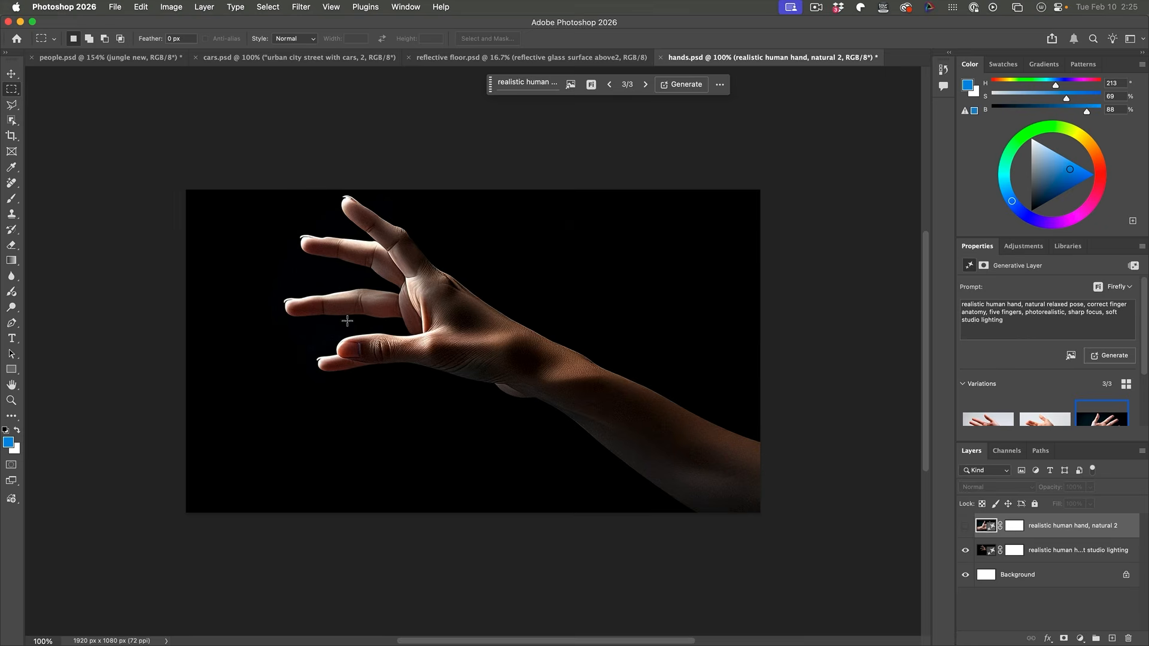
left_click(964, 526)
left_click(964, 526)
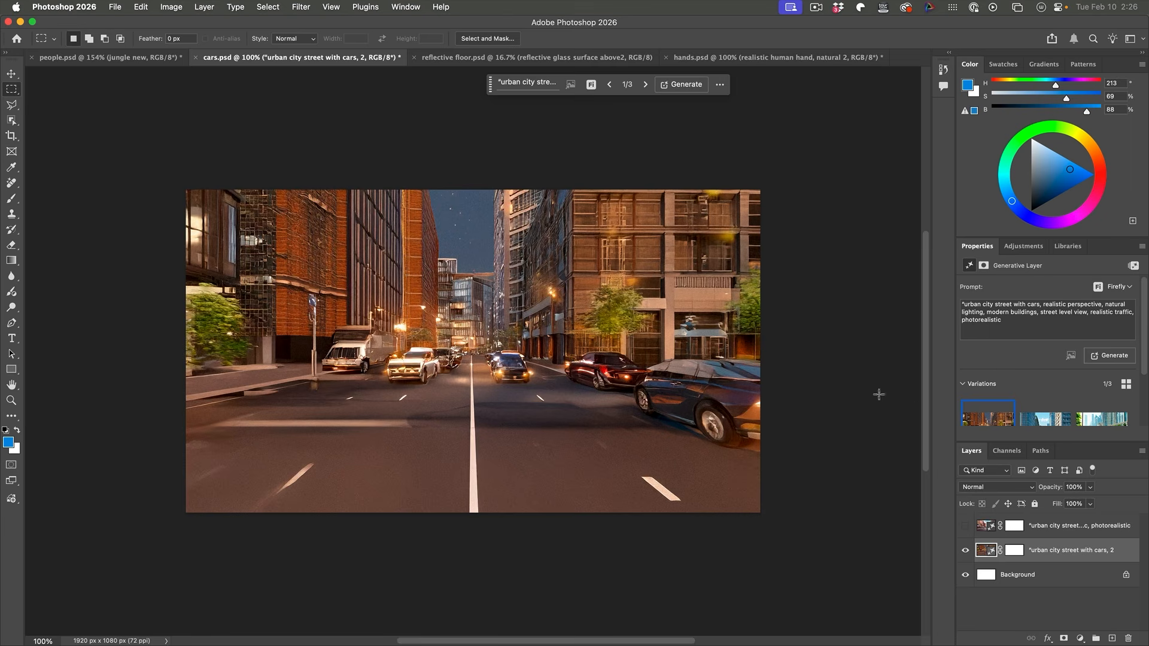
- In cars.psd, compare the second and third variations of "urban city street with cars, 2" with those of the street layer above it
left_click(1041, 418)
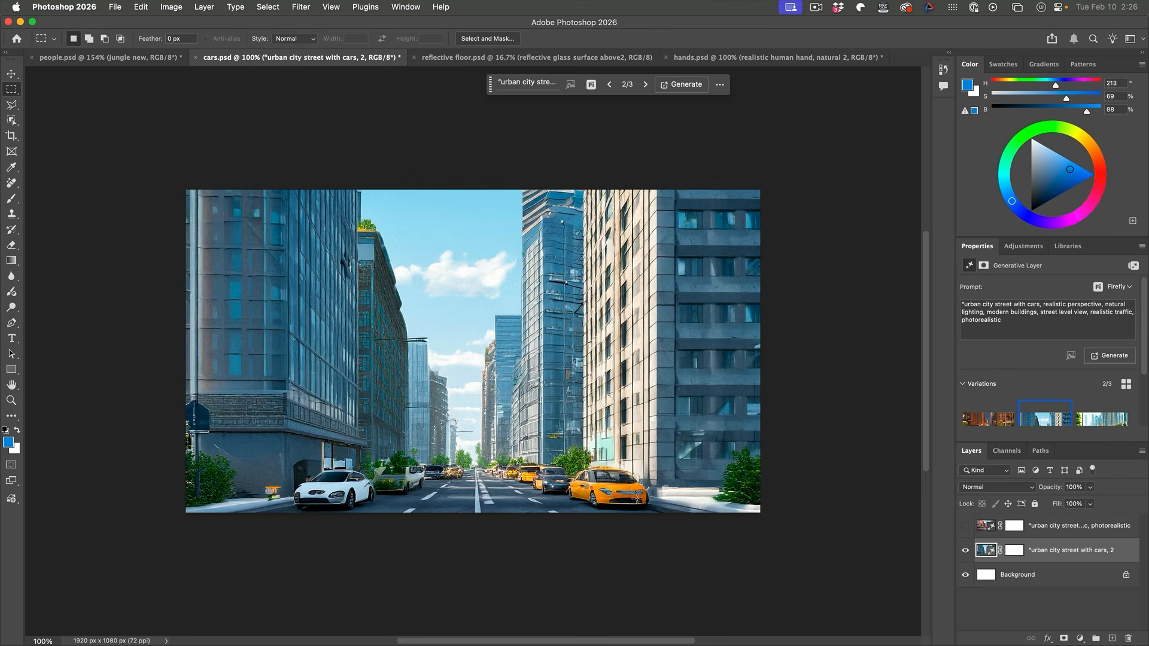
left_click(1101, 418)
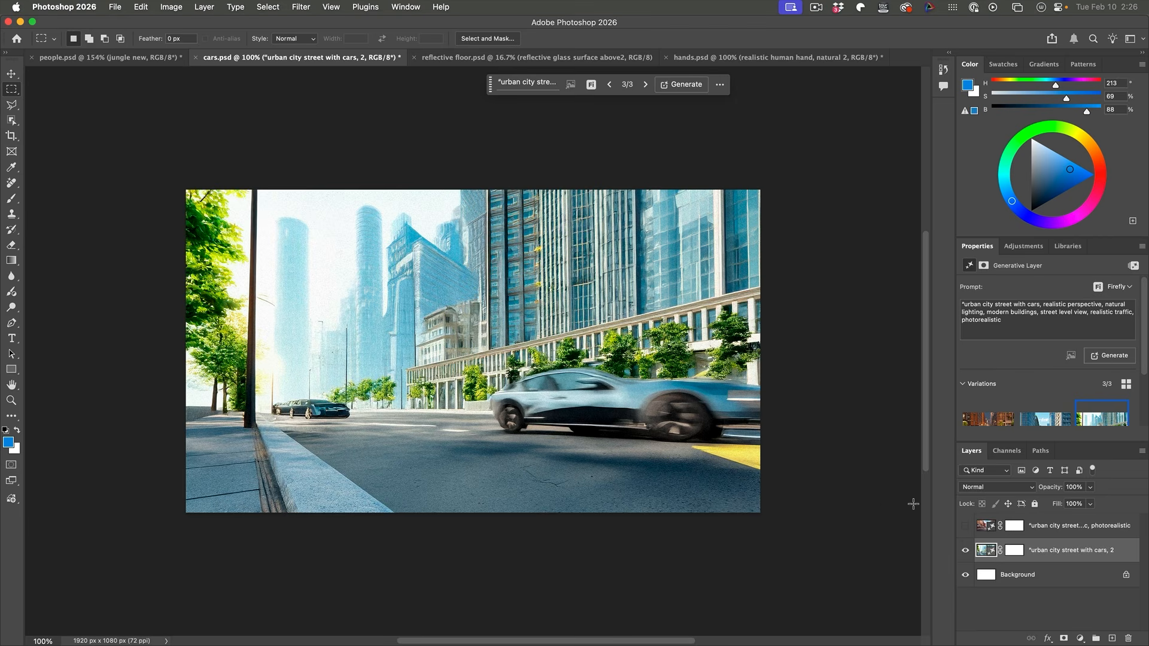
left_click(969, 528)
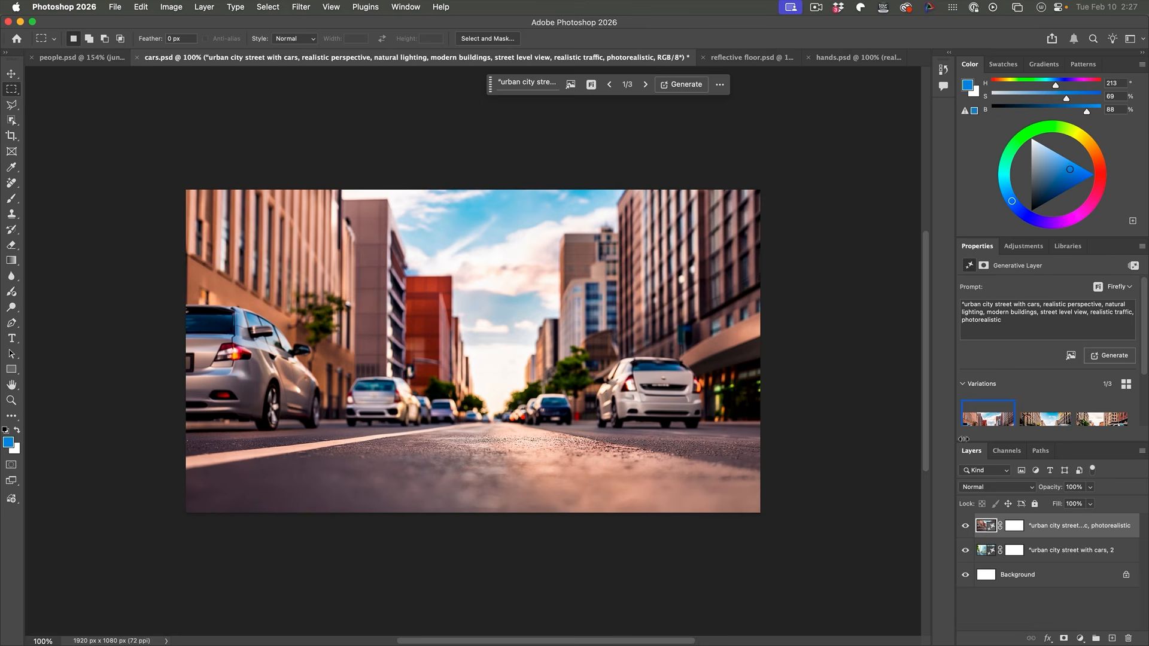
left_click(1049, 421)
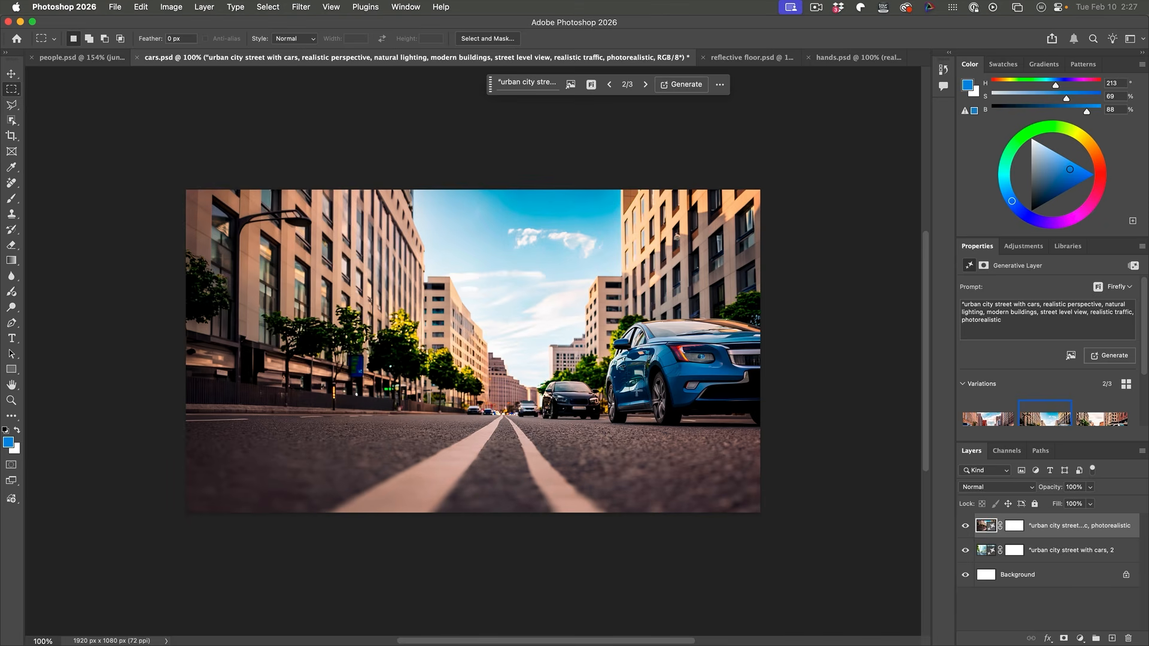
left_click(1095, 419)
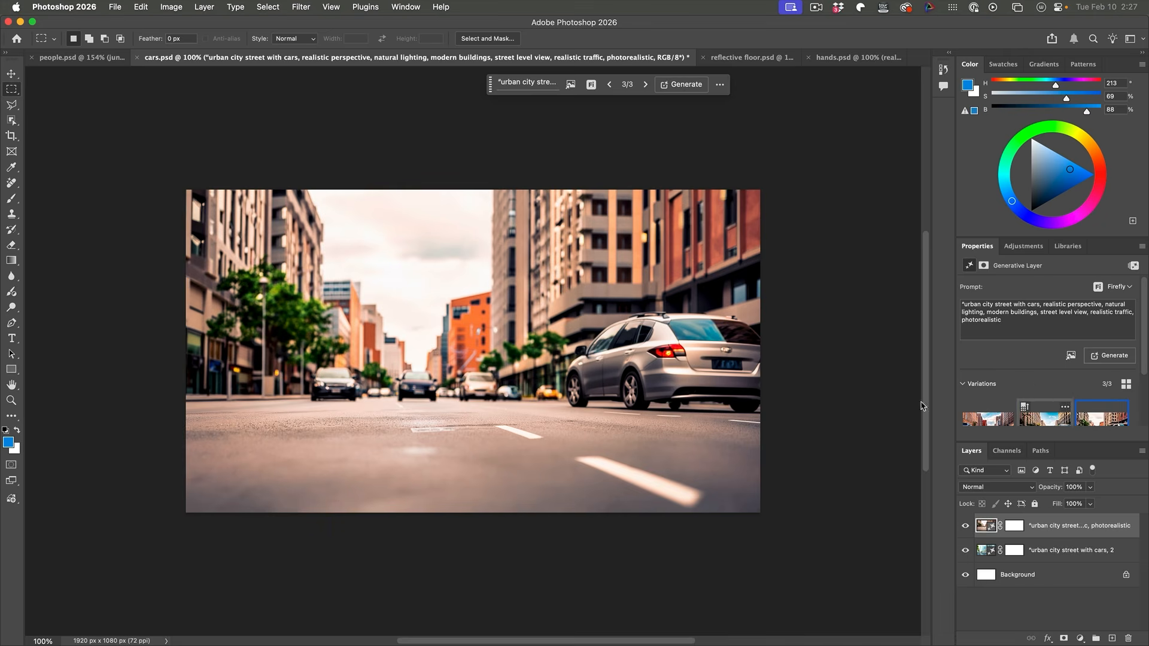